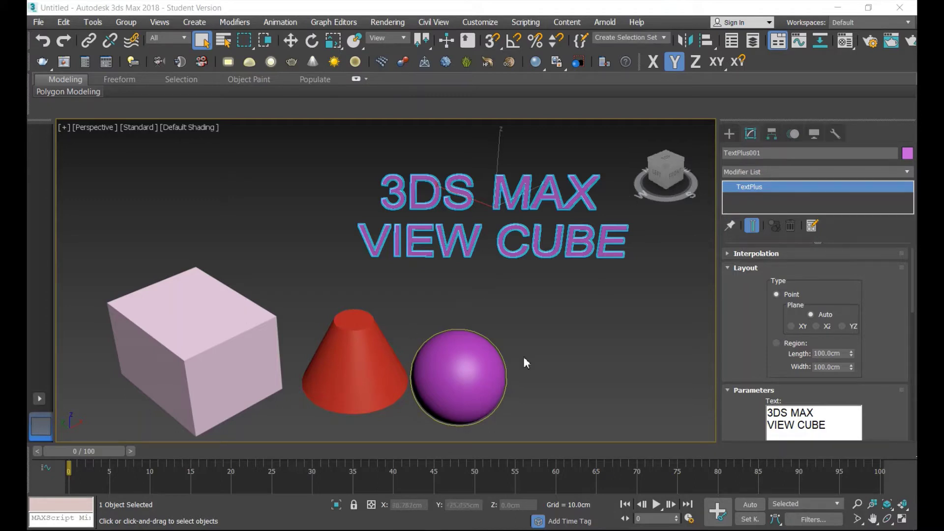
- Orbit the scene with the ViewCube through Front, Right, Back, Left, Top and Bottom views
click(678, 172)
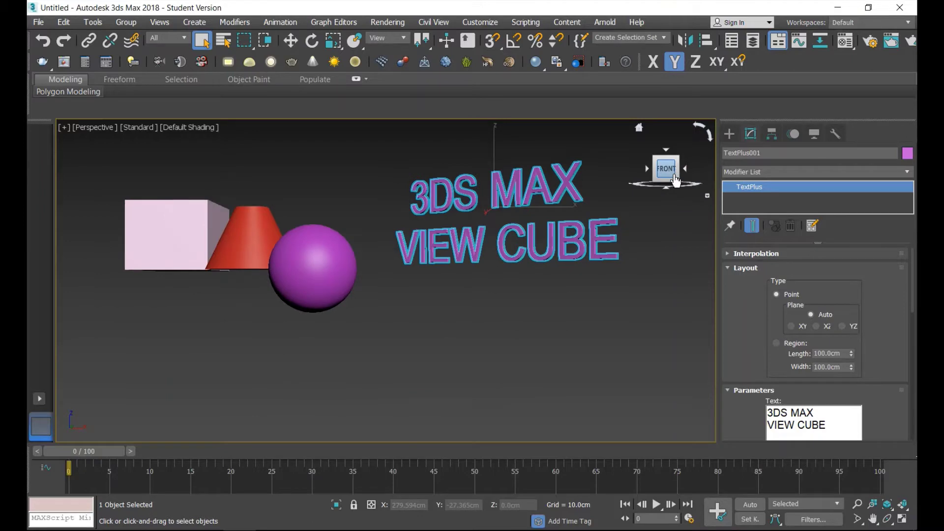
click(688, 169)
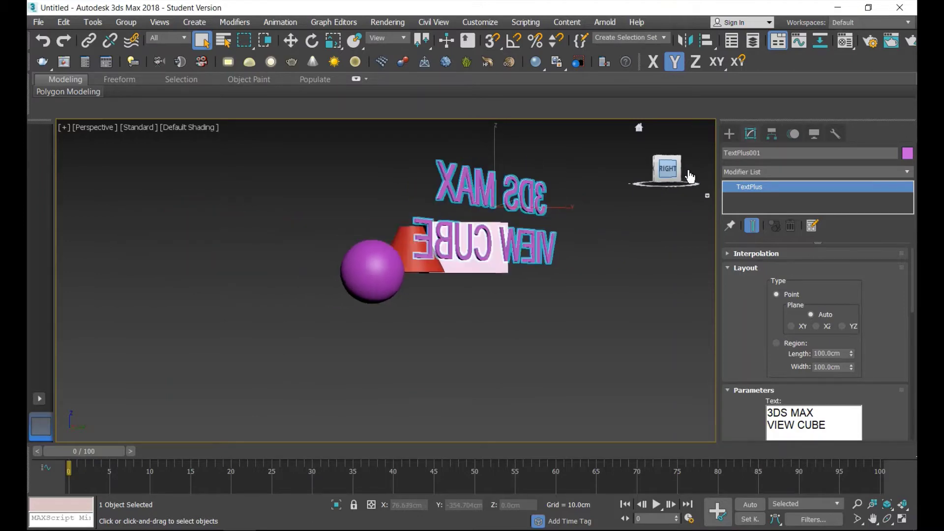
click(687, 170)
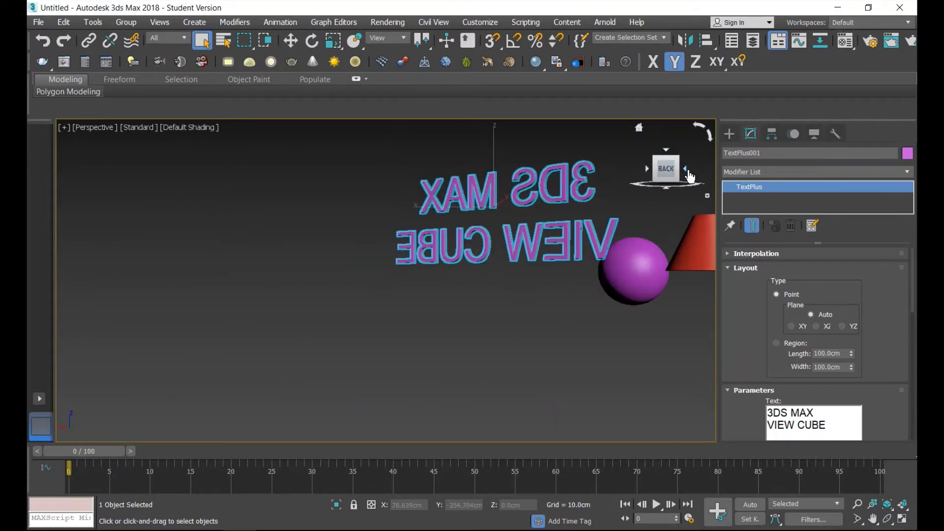
click(689, 172)
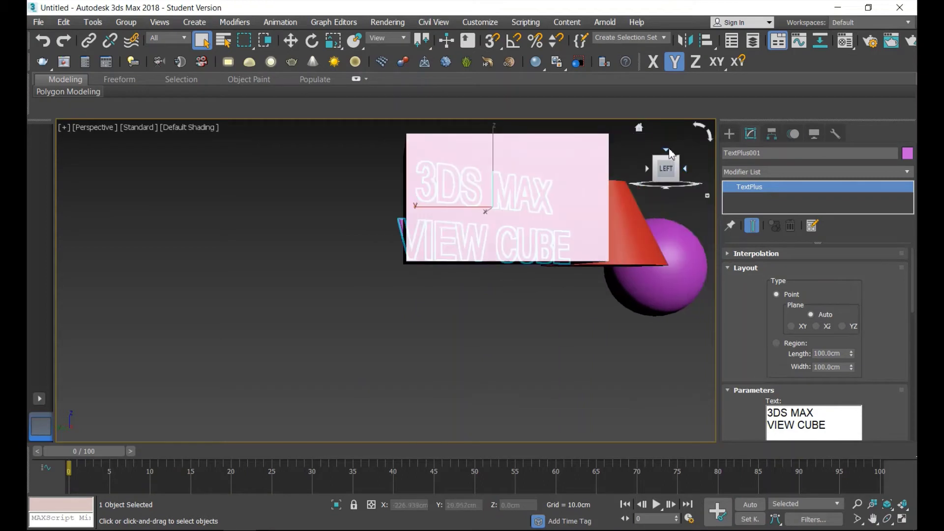
click(669, 157)
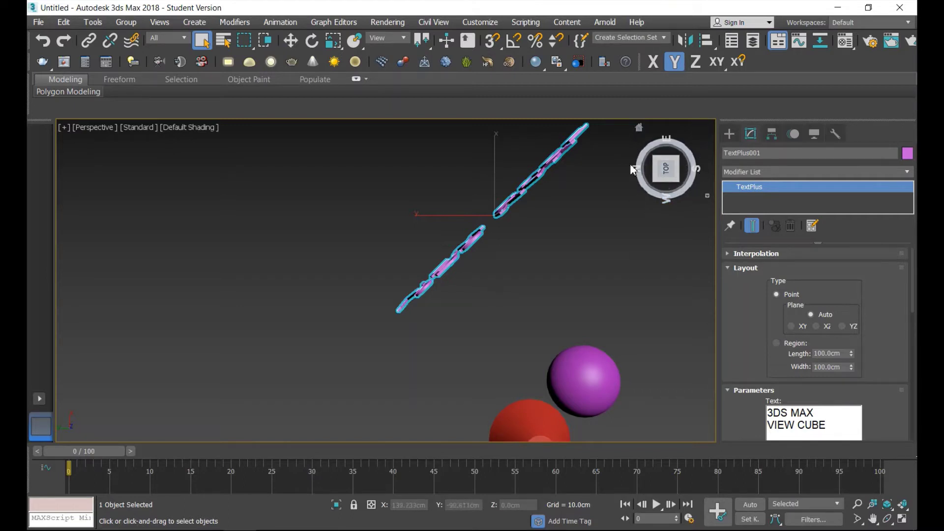
click(646, 171)
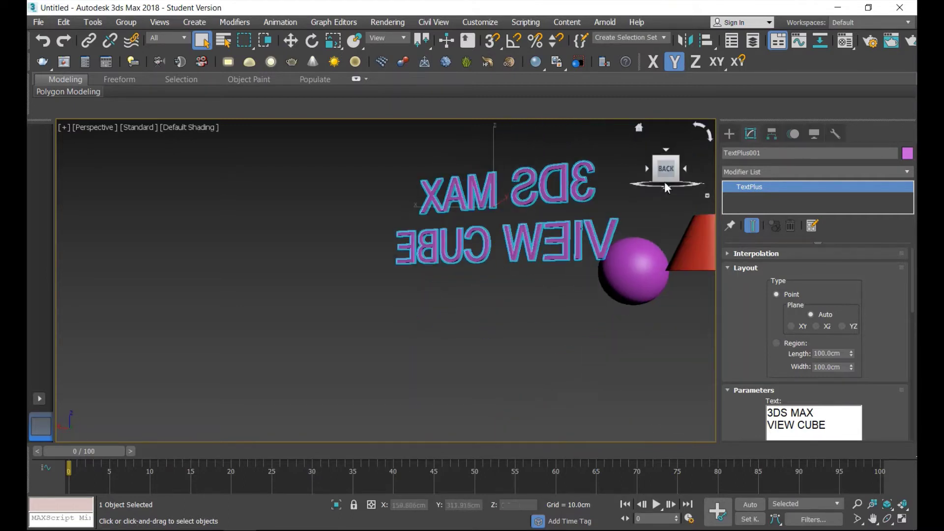
click(691, 184)
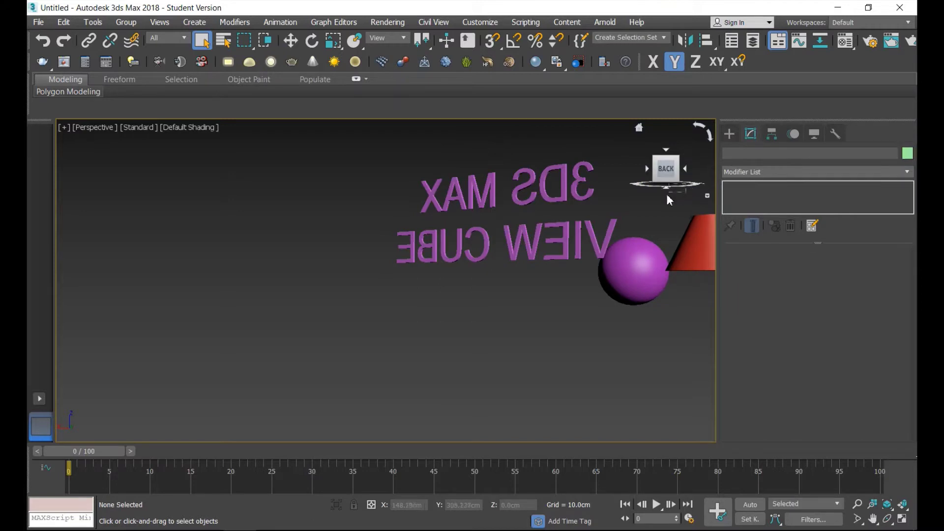
click(668, 188)
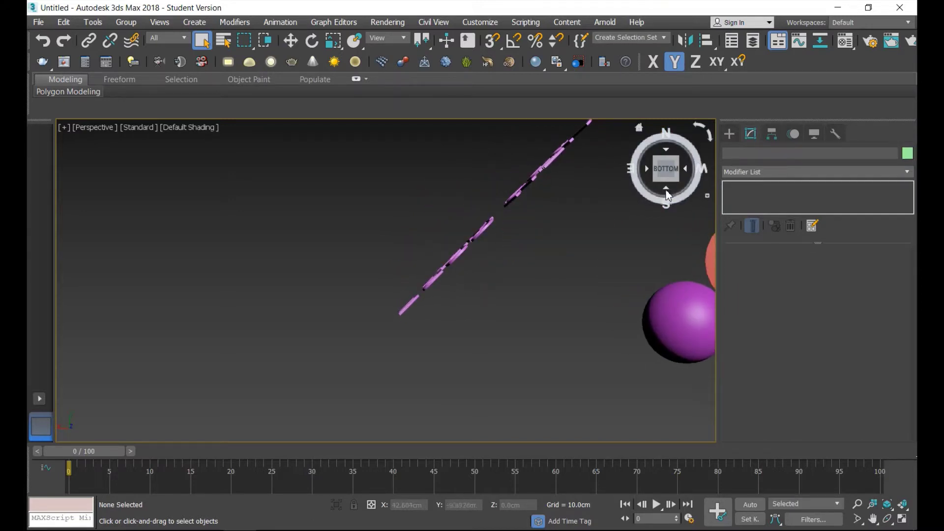
- Return to the Front view and delete the 3DS MAX VIEW CUBE text object
click(667, 205)
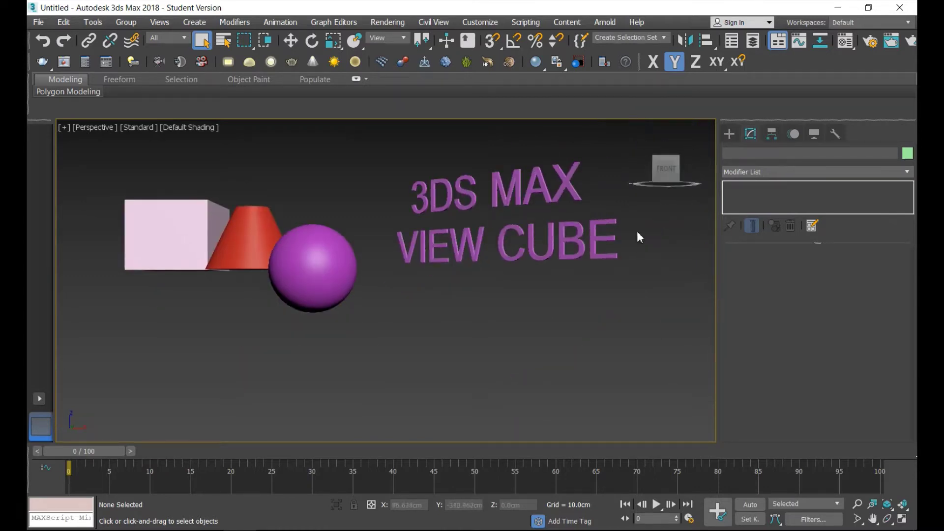
click(581, 264)
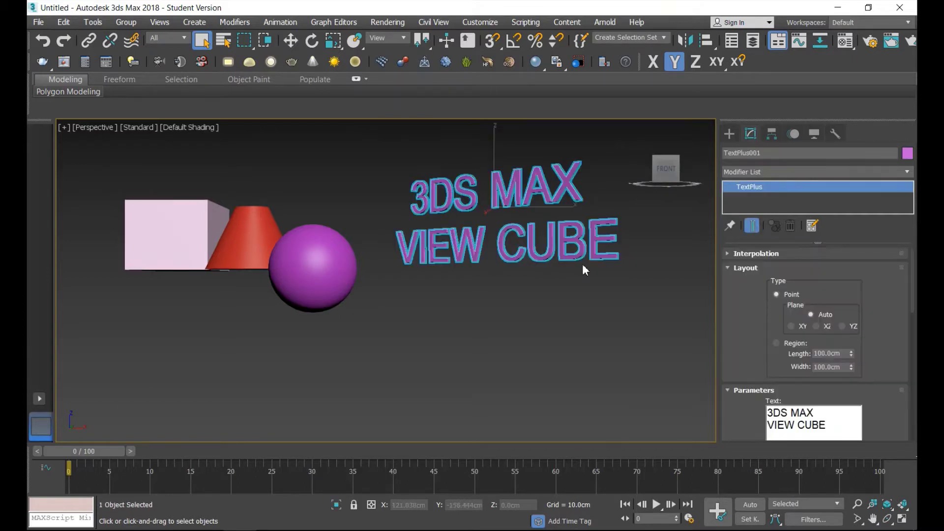
key(Delete)
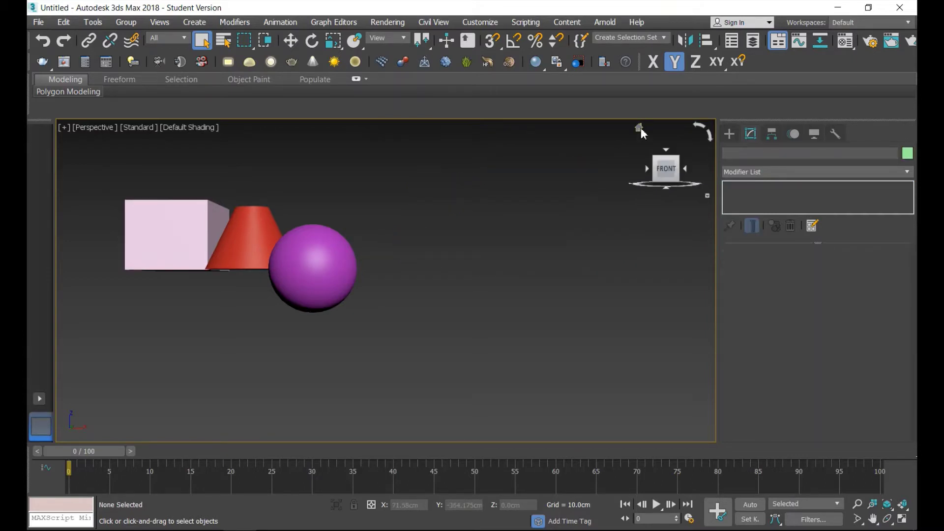
- Reset the perspective view to Home after orbiting to the right, then bring up Views > ViewCube
click(640, 127)
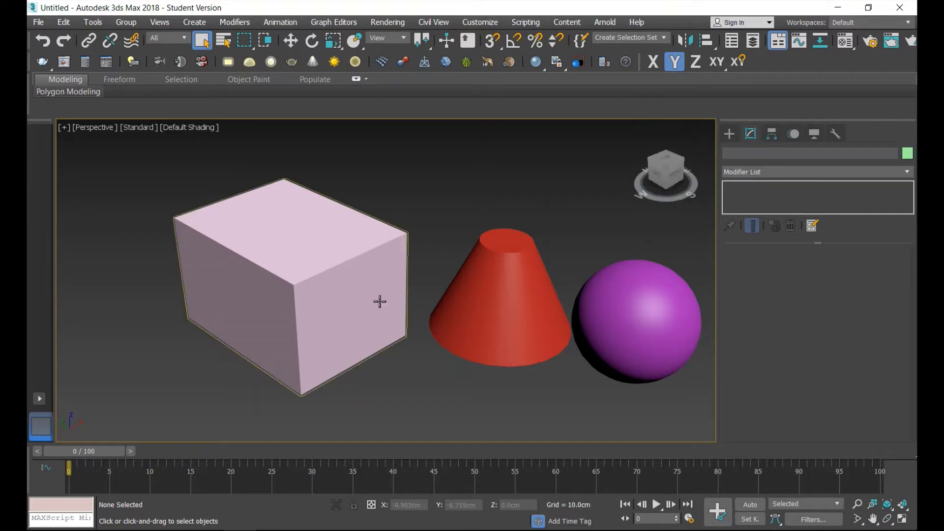
click(677, 177)
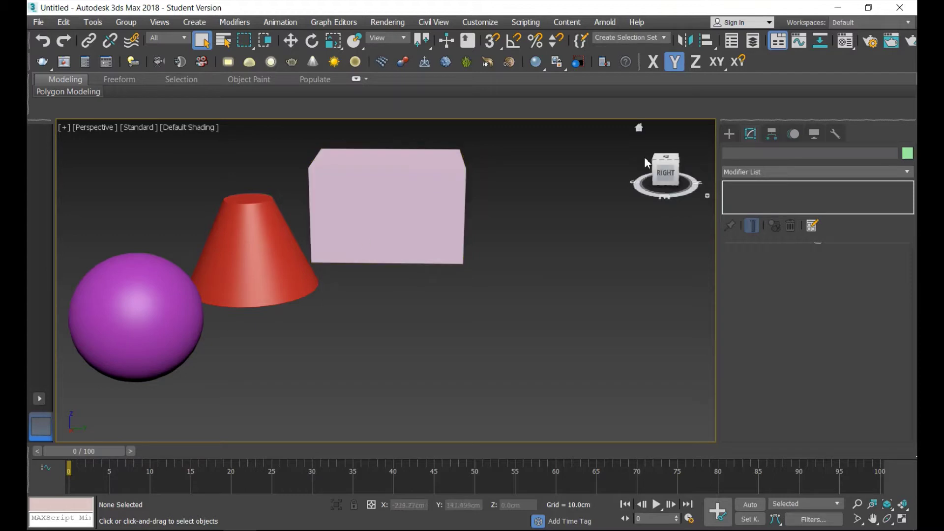
click(640, 128)
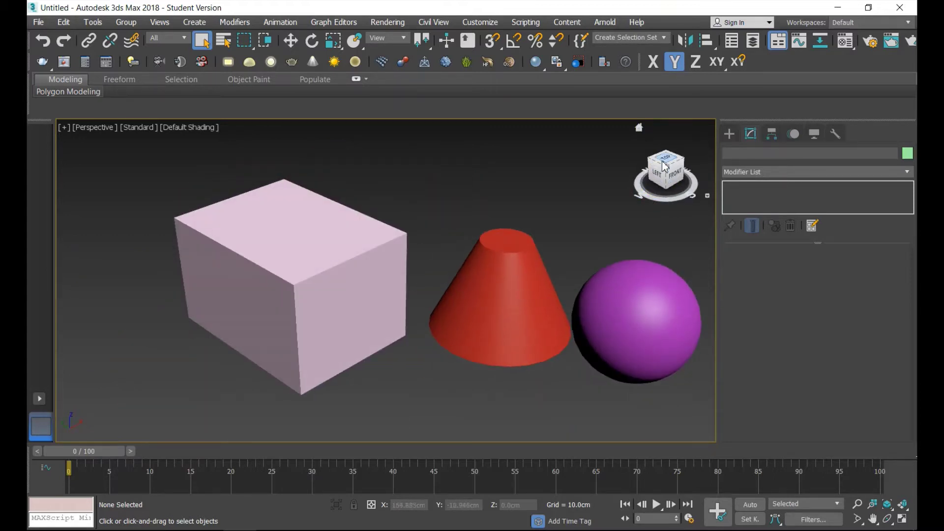
click(159, 23)
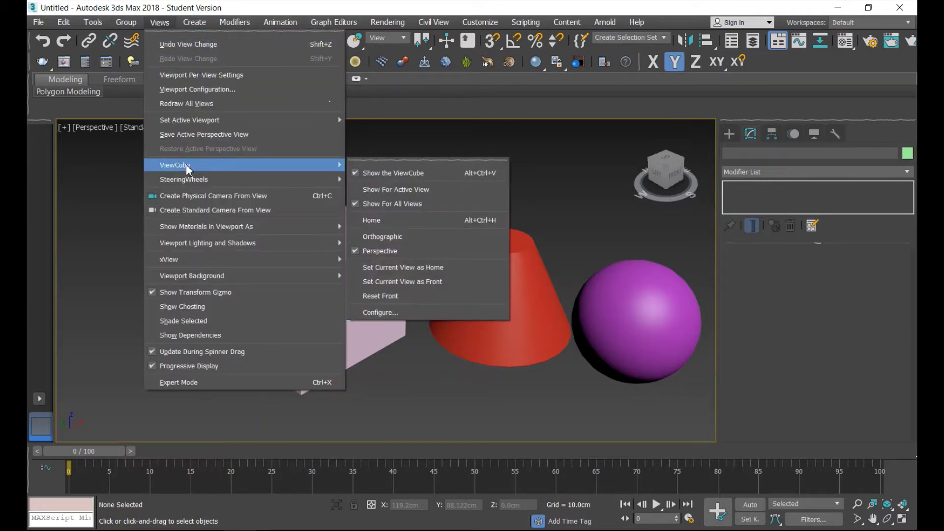
mouse_move(175, 164)
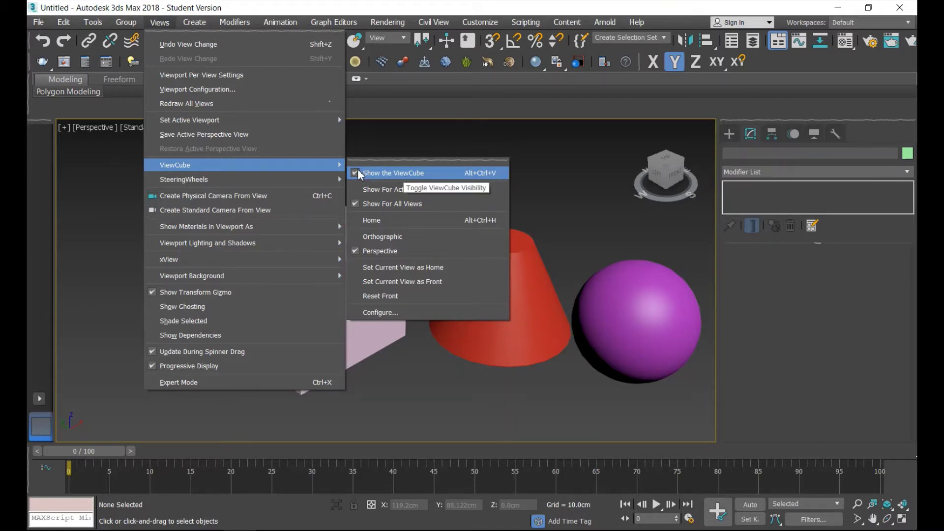
- Turn off Show the ViewCube, switch to the four-viewport layout and zoom out
click(361, 173)
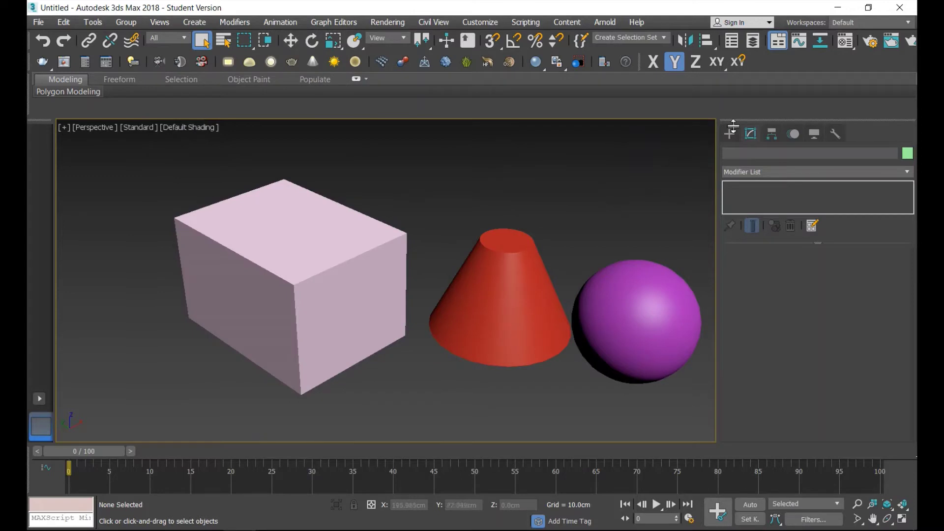
click(902, 518)
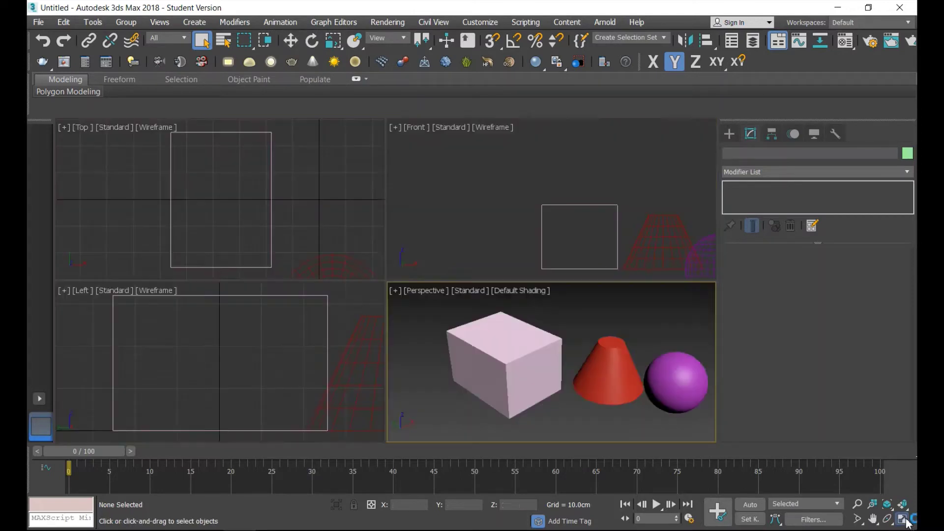
scroll(616, 327, down, 4)
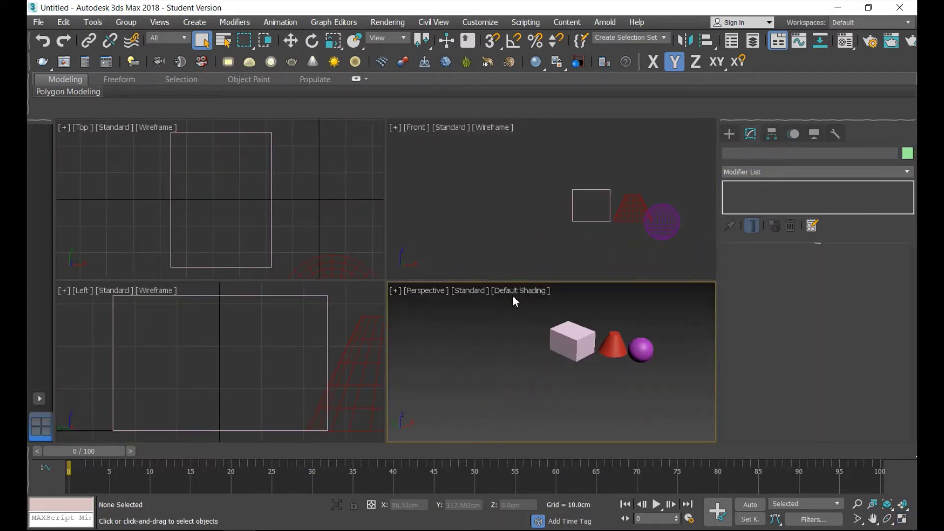
scroll(306, 172, down, 2)
scroll(291, 317, down, 2)
scroll(308, 194, down, 2)
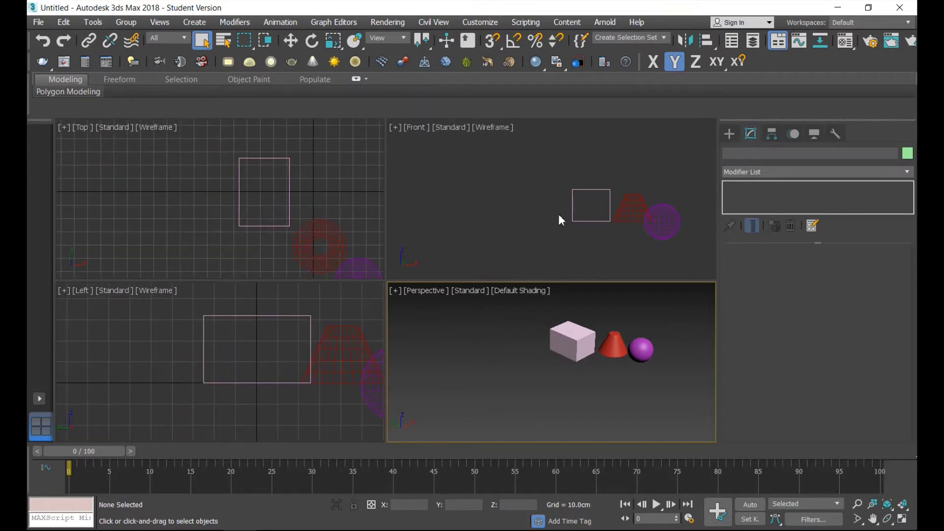
click(172, 26)
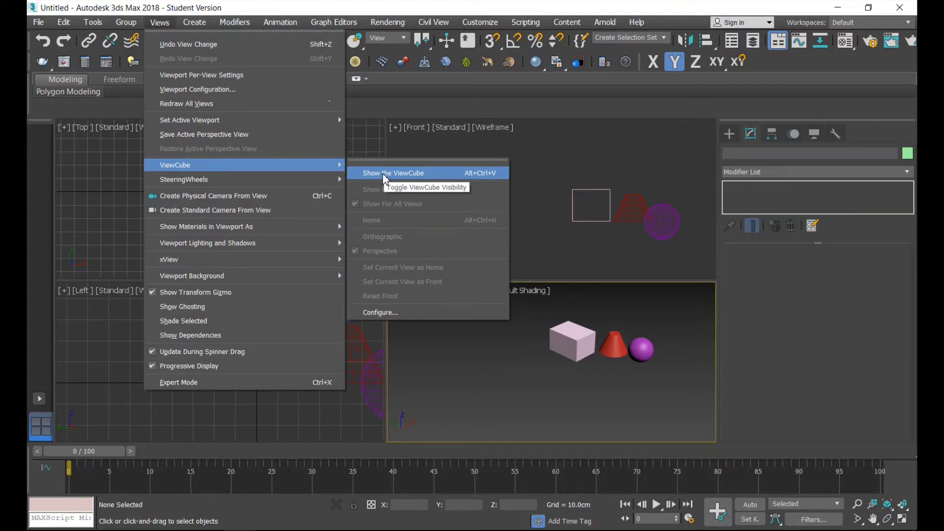
- Re-enable the ViewCube, toggle it with Ctrl+Alt+V, and show it in all four viewports
click(384, 175)
key(ctrl+alt+v)
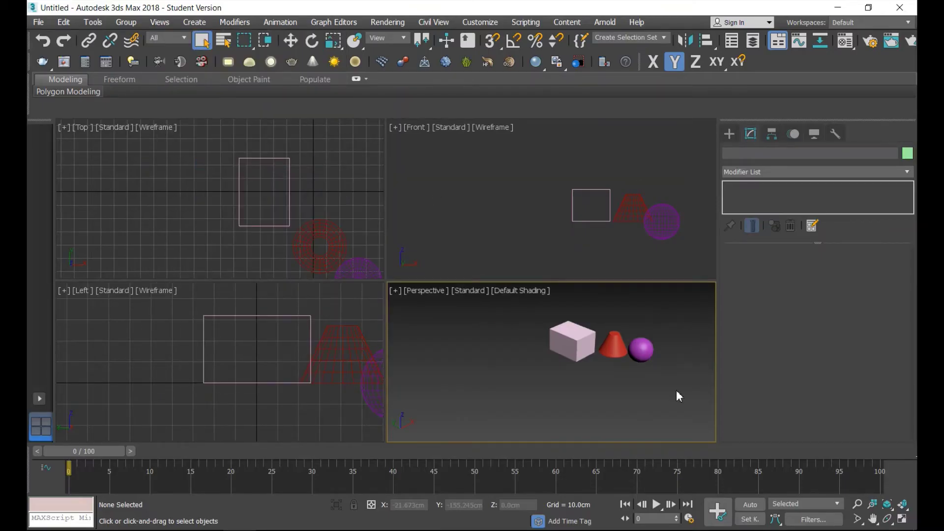
click(160, 23)
mouse_move(221, 164)
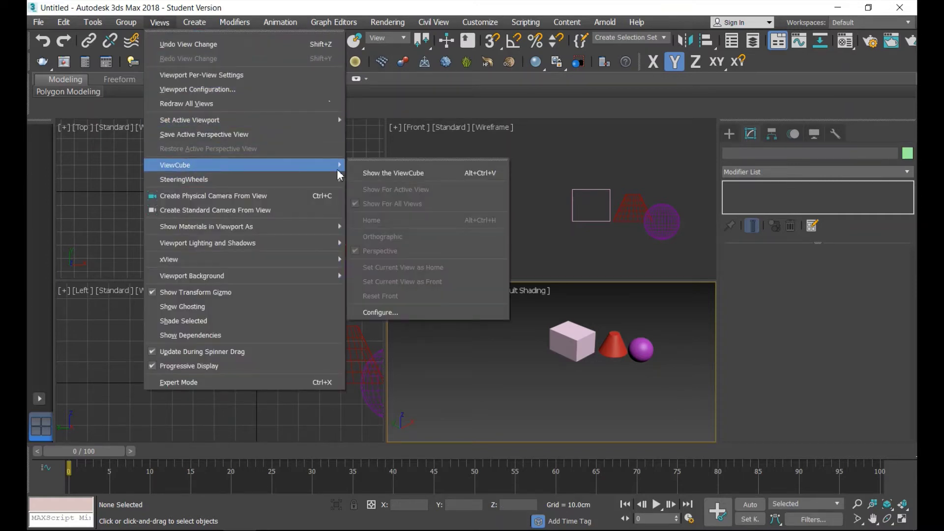
click(402, 182)
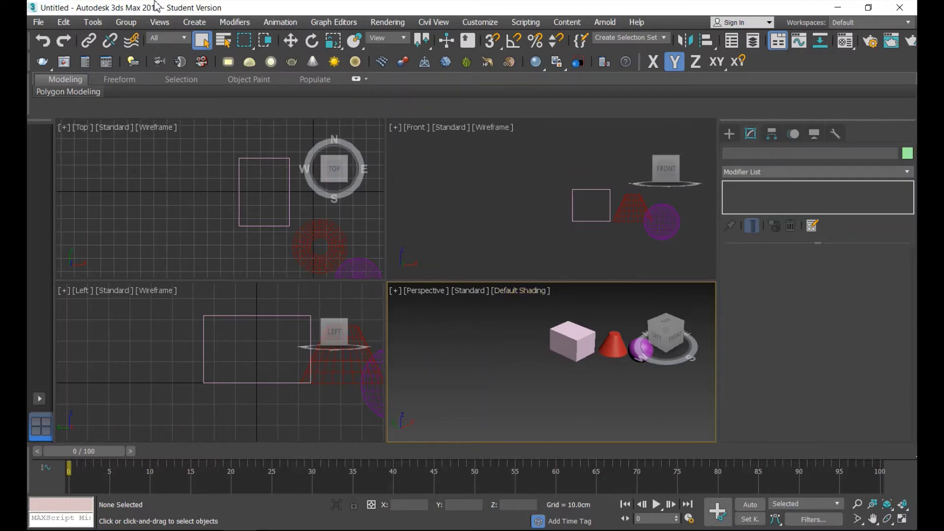
click(157, 23)
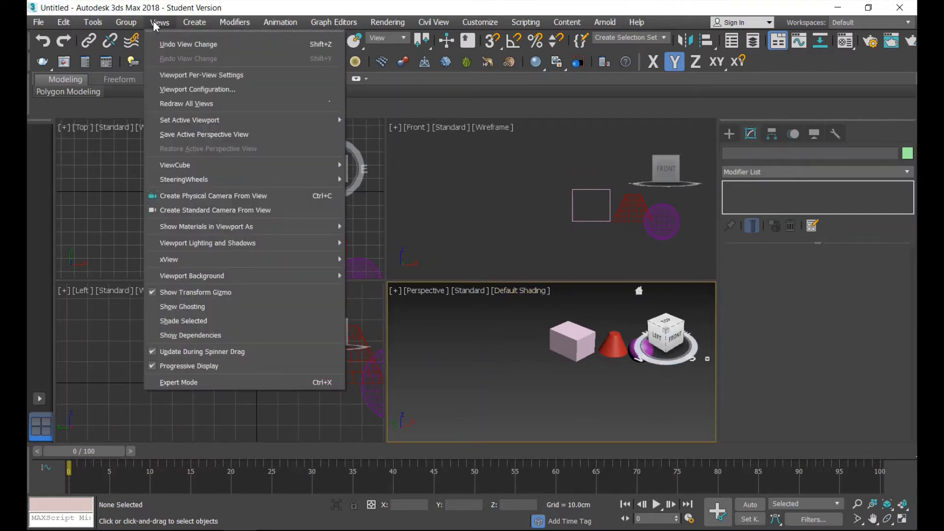
click(613, 397)
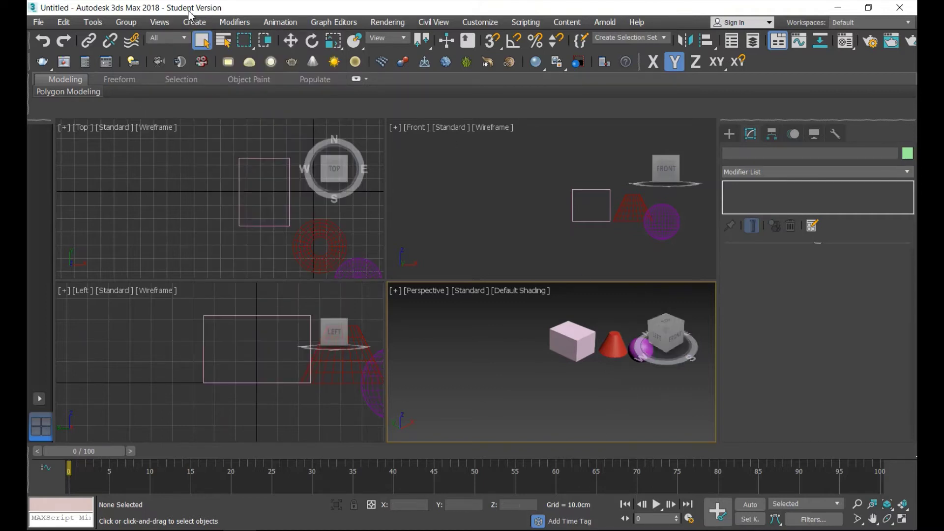
click(166, 24)
mouse_move(175, 165)
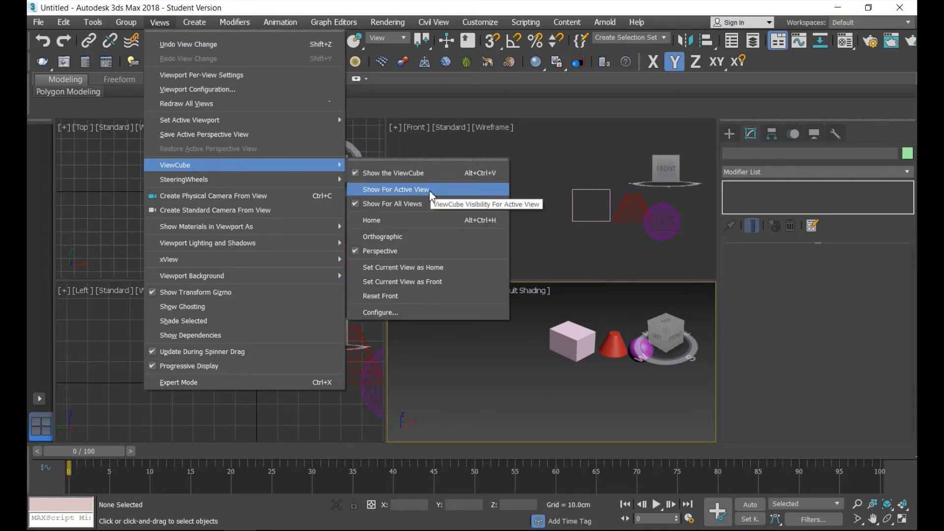
- Choose Show For Active View so only the Perspective viewport shows the ViewCube
click(430, 191)
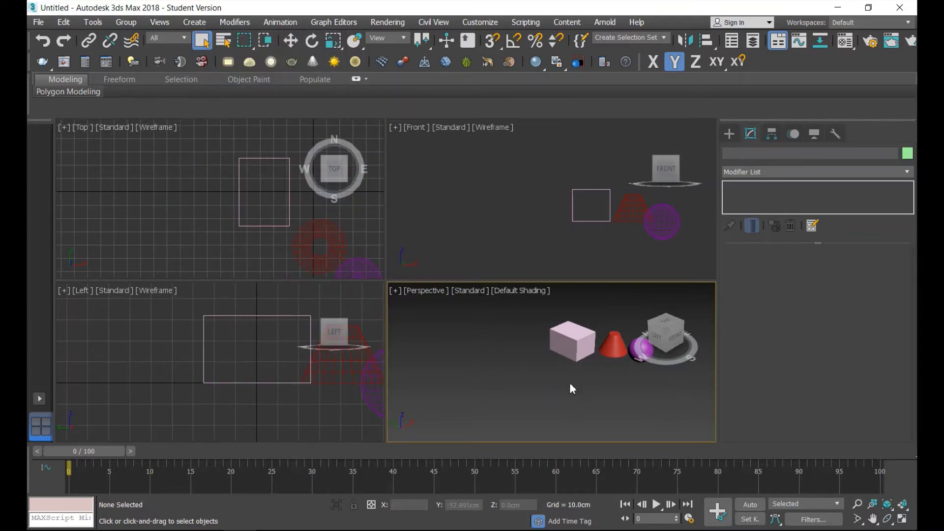
click(164, 24)
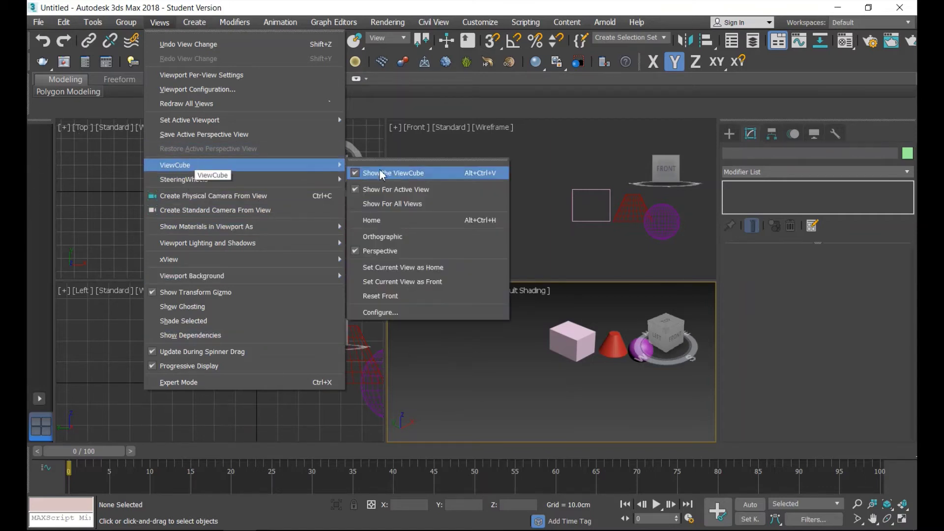
click(420, 207)
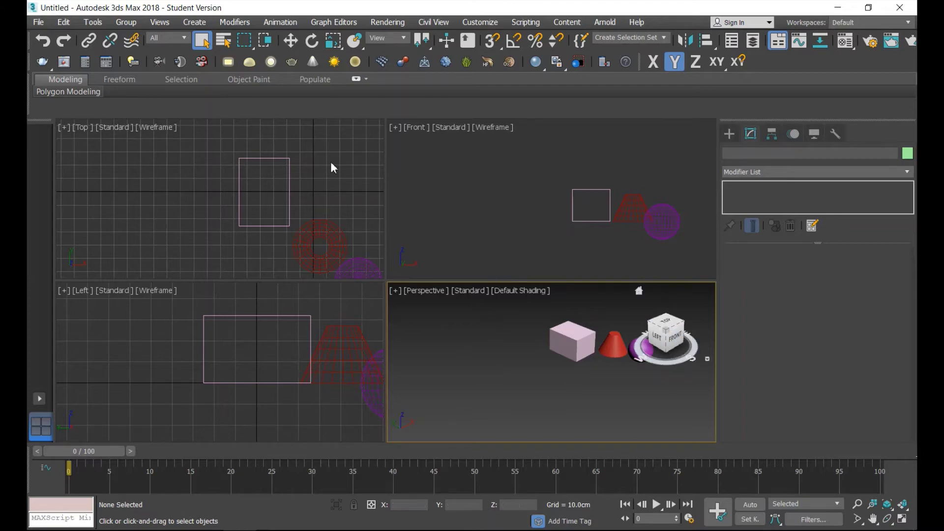
- Switch the ViewCube to Show For All Views, reopening the submenu to confirm it
click(159, 22)
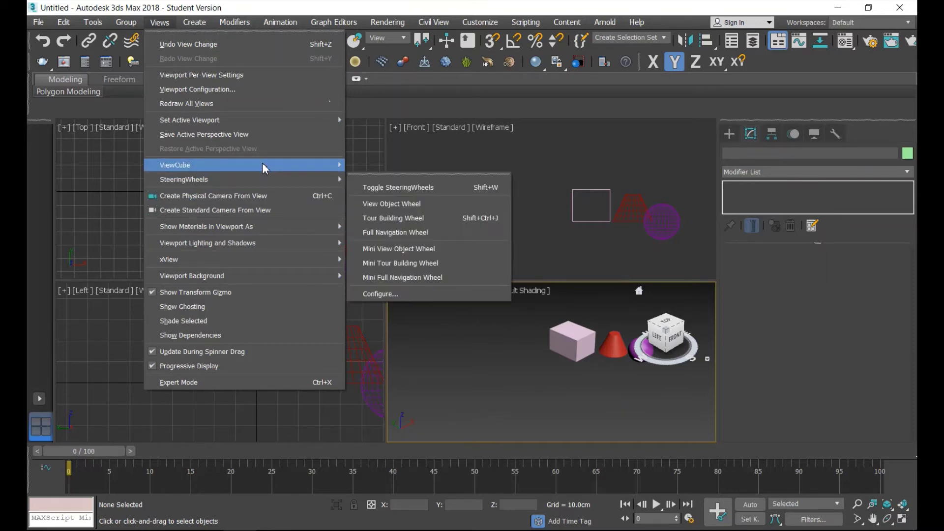
mouse_move(175, 164)
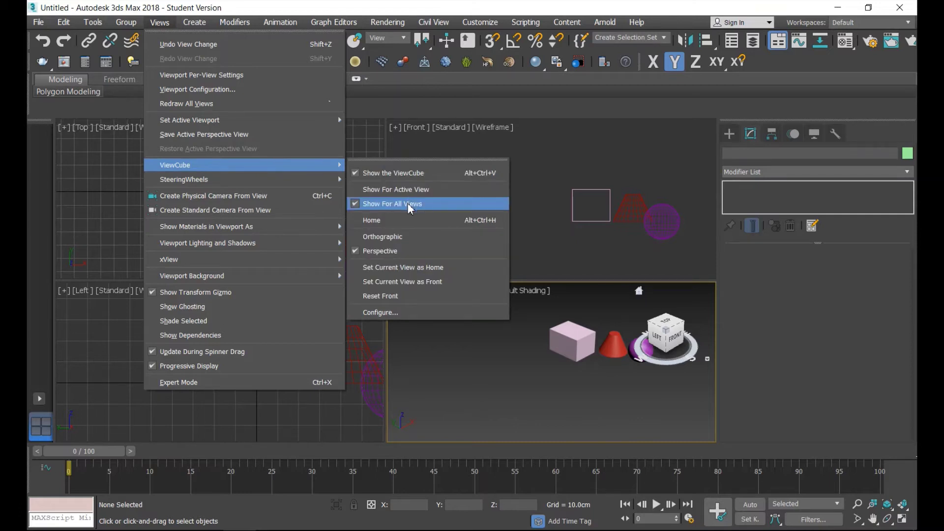
click(410, 203)
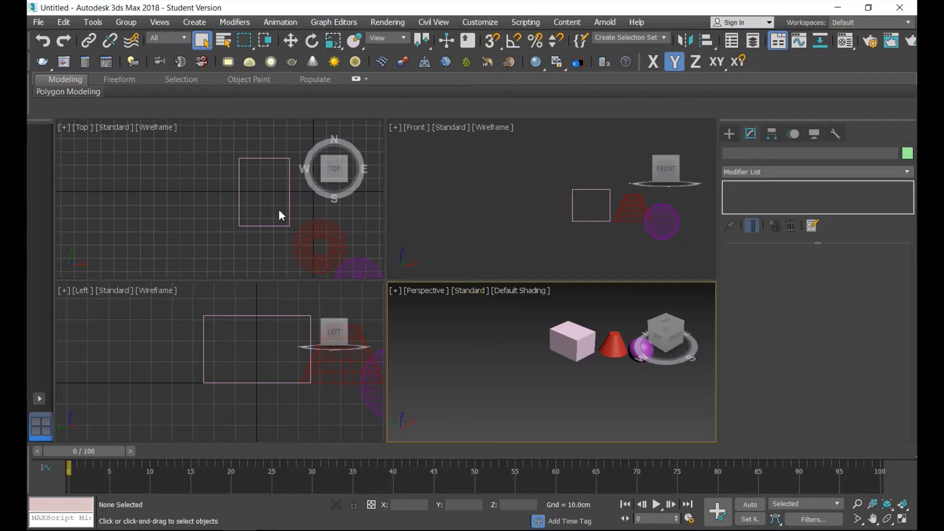
click(161, 23)
mouse_move(175, 165)
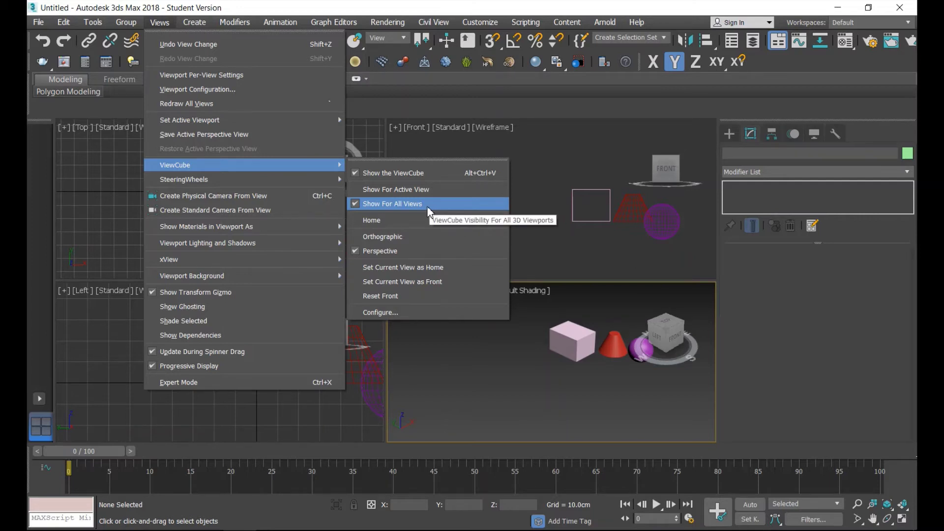
click(426, 204)
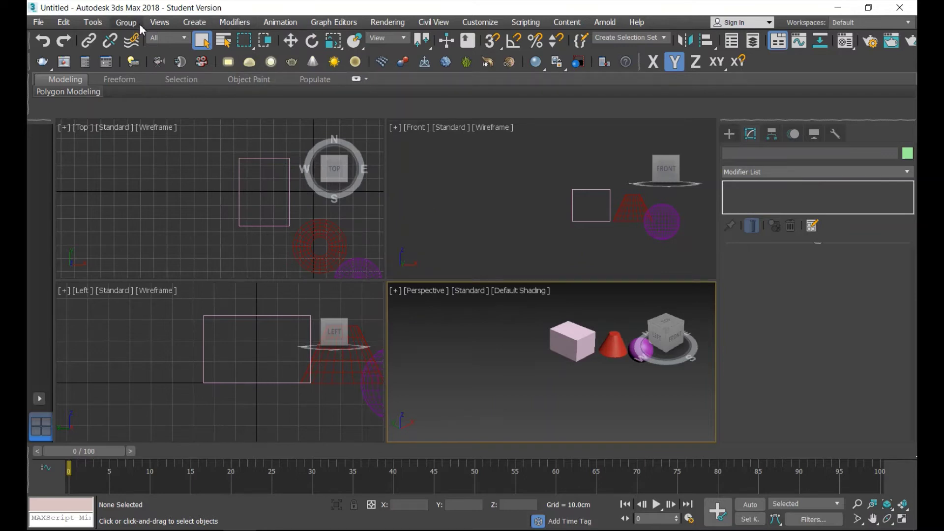
click(160, 22)
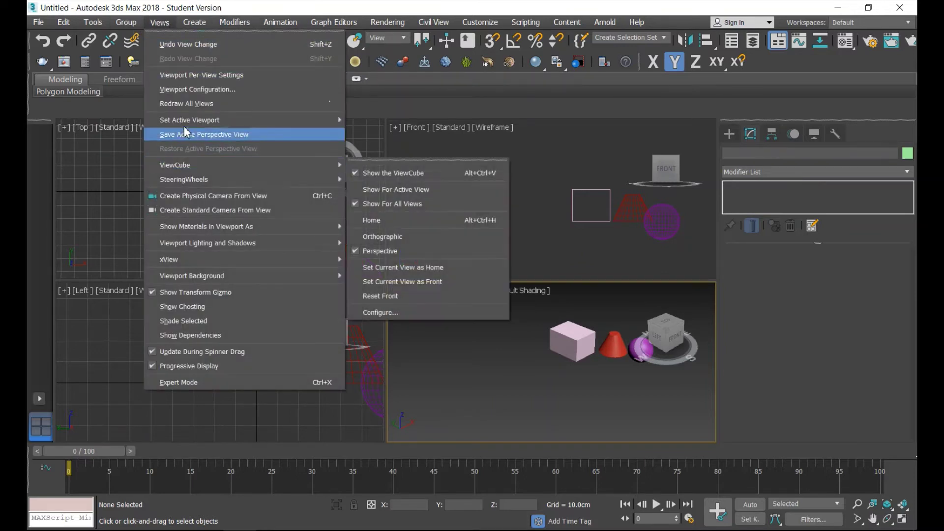
click(411, 204)
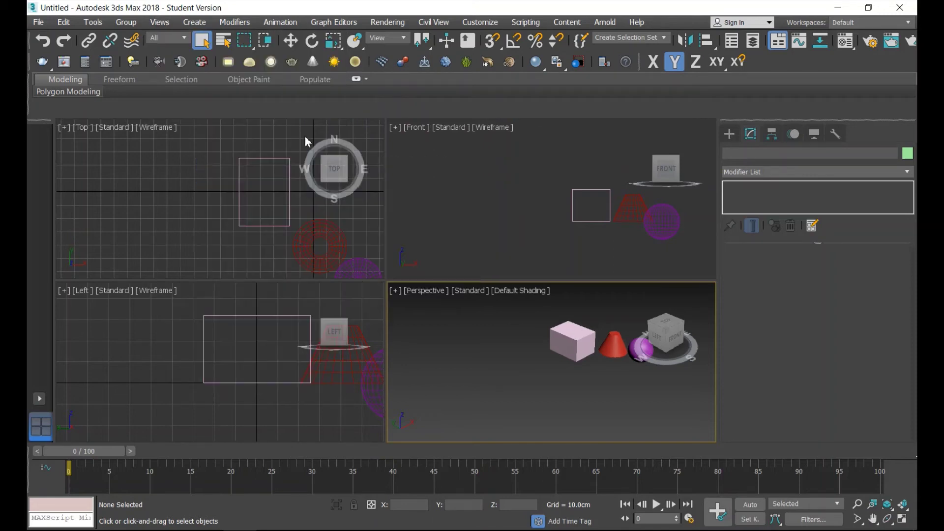
- Briefly limit the ViewCube to the active view, then restore Show For All Views
click(159, 22)
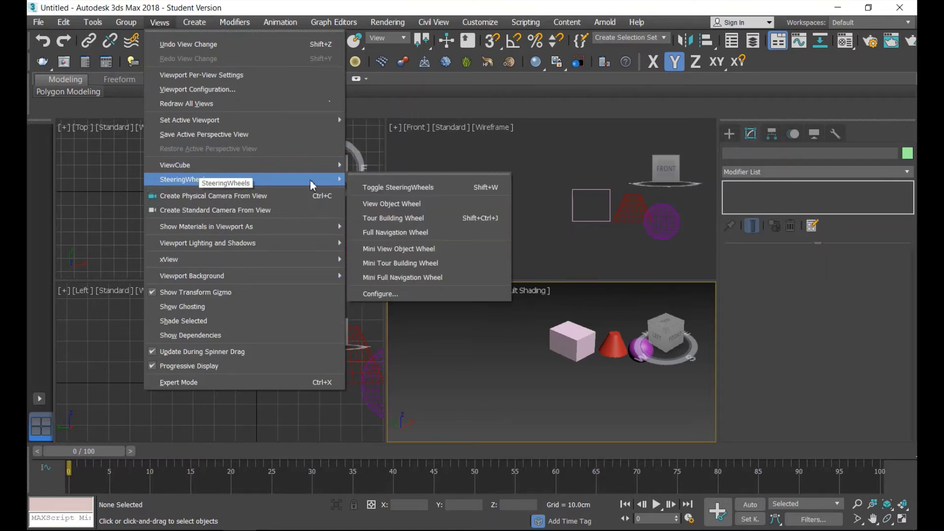
mouse_move(221, 165)
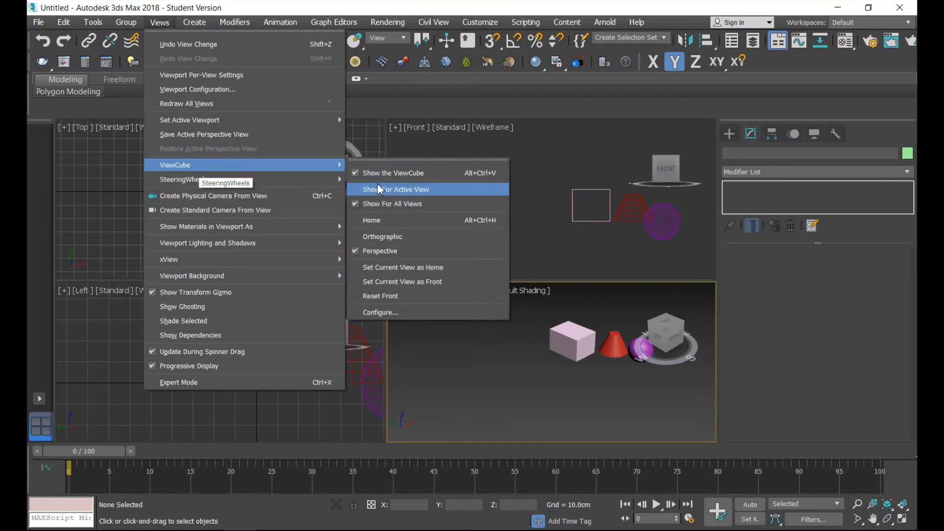
click(383, 189)
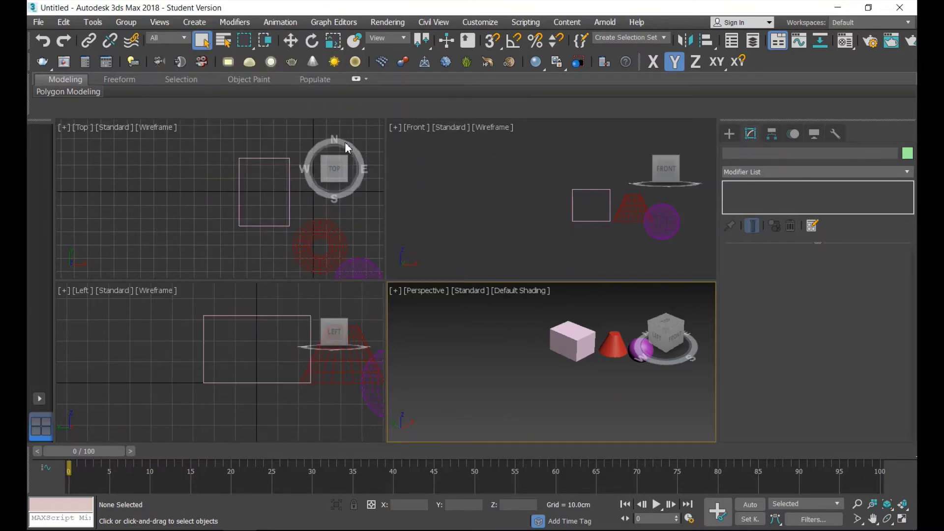
click(159, 22)
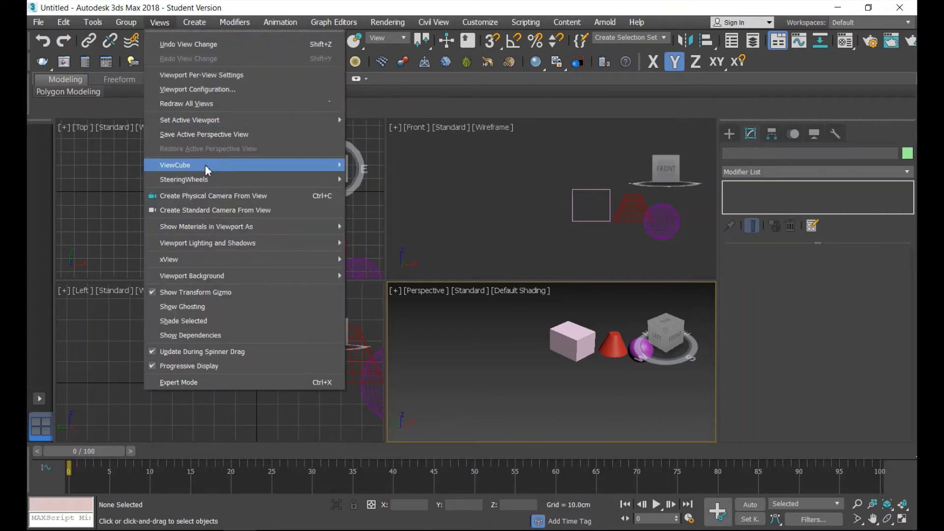
mouse_move(244, 164)
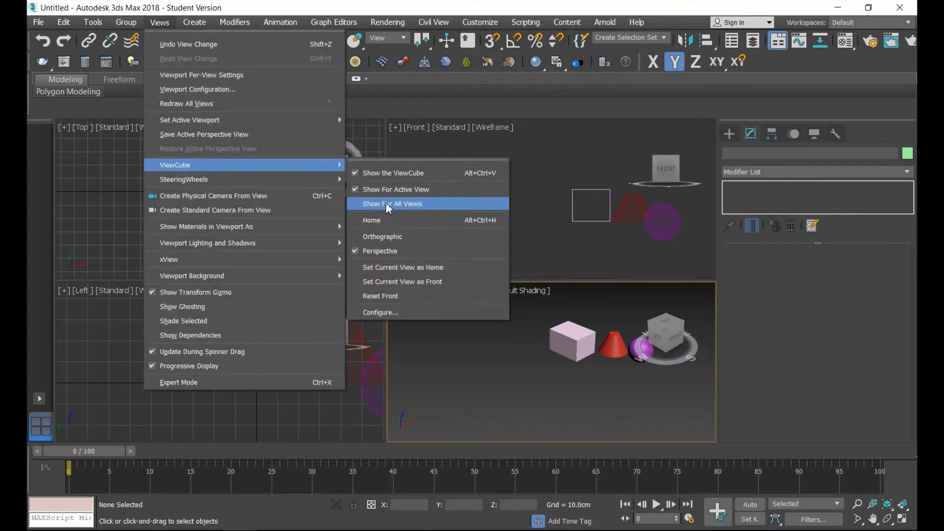
click(387, 204)
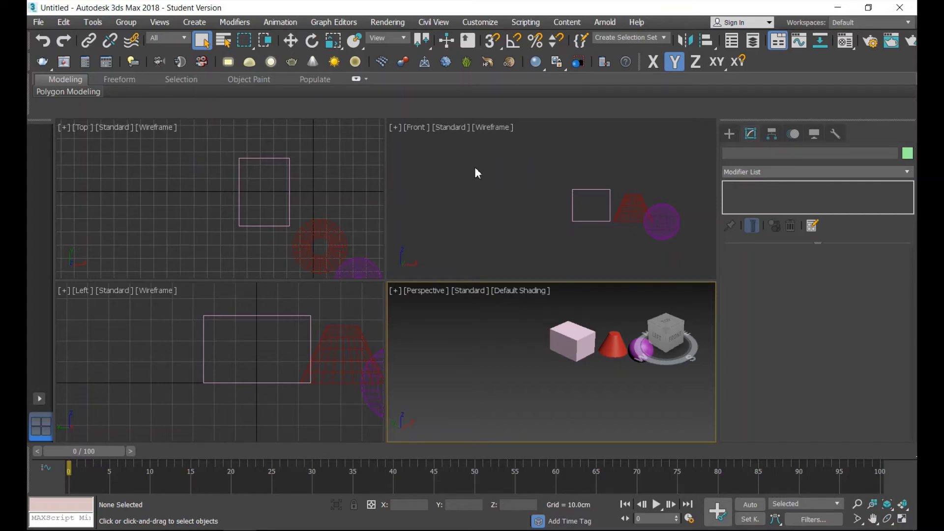
click(172, 22)
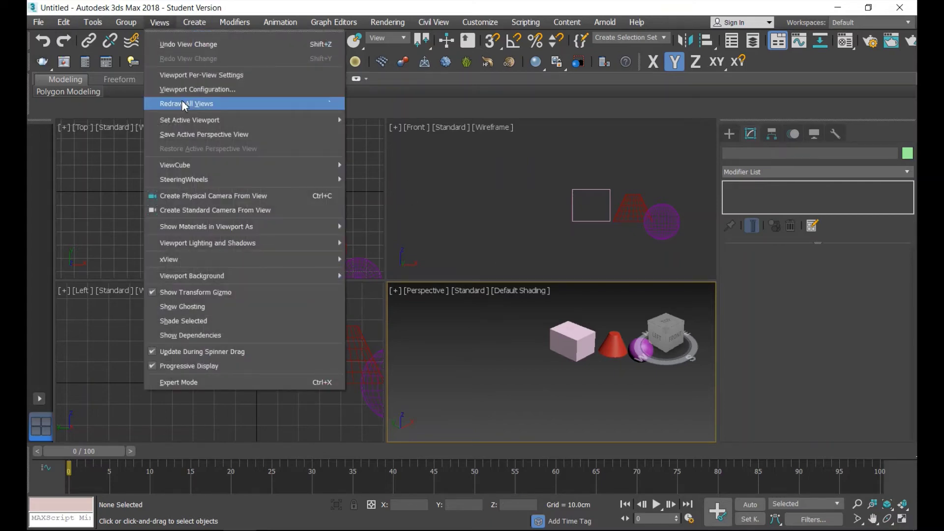
mouse_move(175, 164)
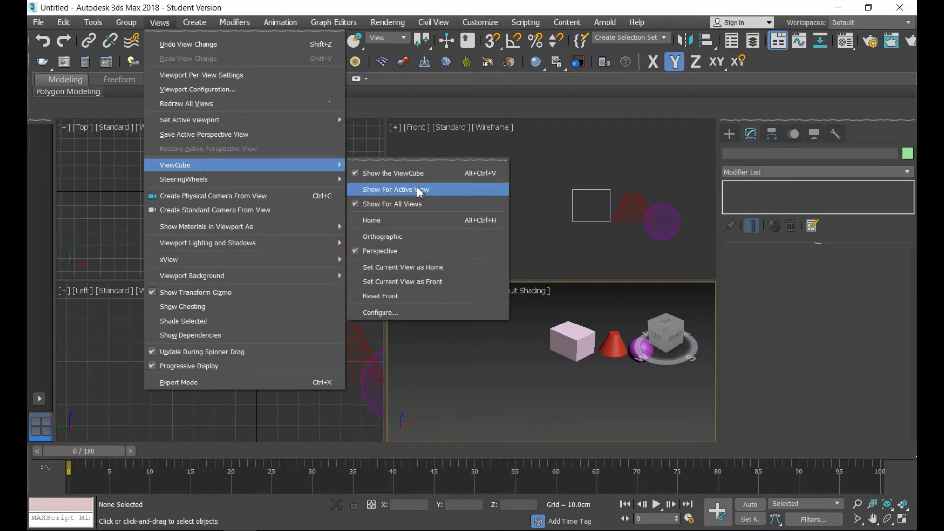
click(419, 204)
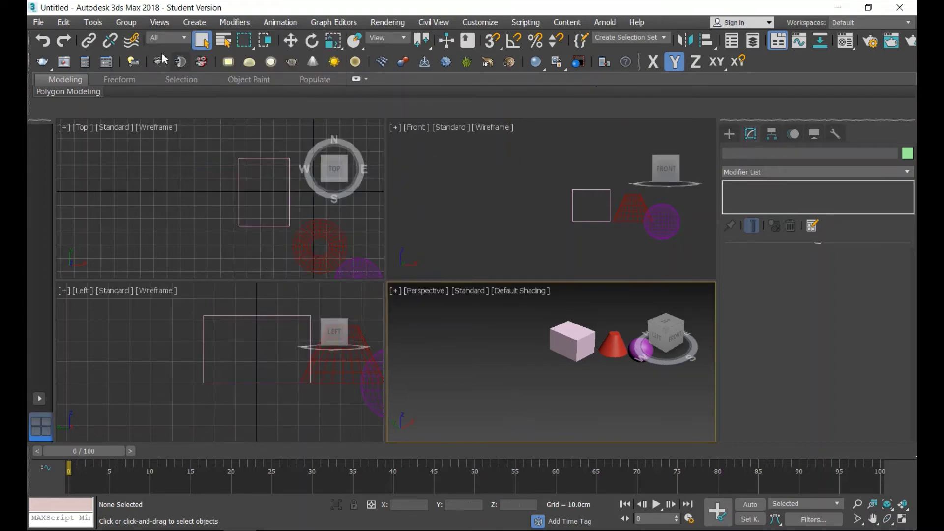
- Reset the Perspective viewport to Home, switch to Orthographic, then back to Perspective
click(160, 22)
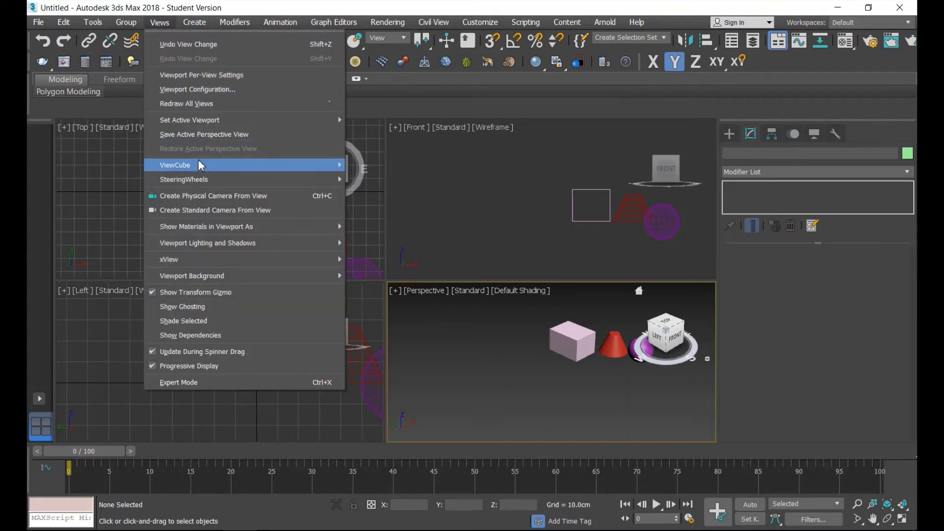
mouse_move(175, 165)
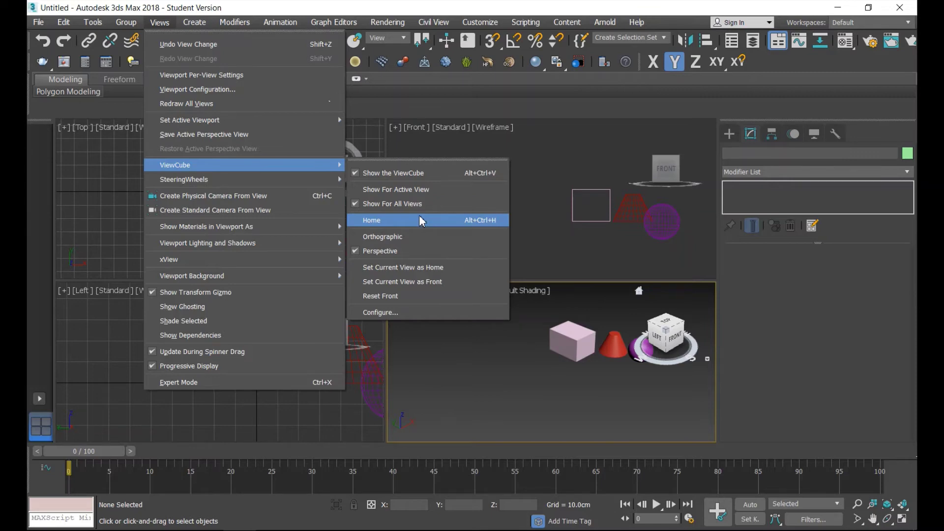
click(423, 221)
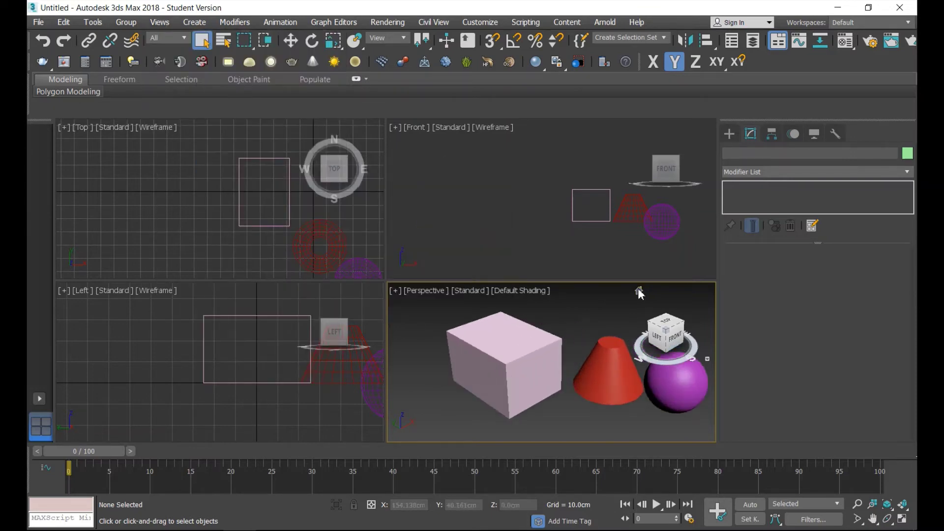
click(167, 24)
mouse_move(177, 164)
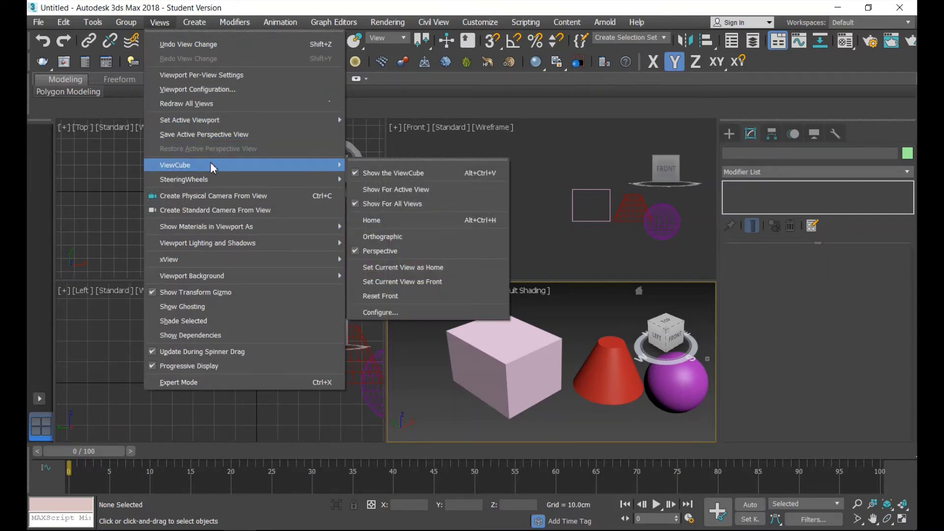
click(446, 237)
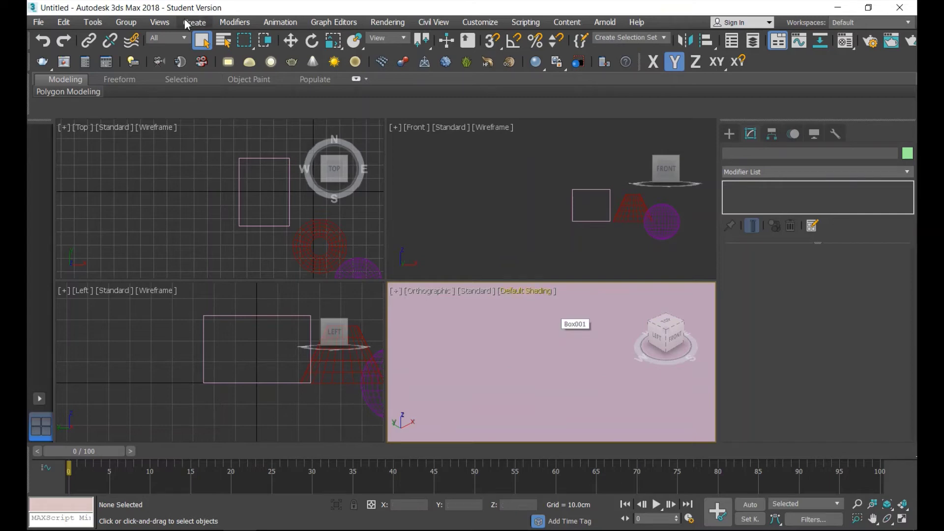
click(159, 23)
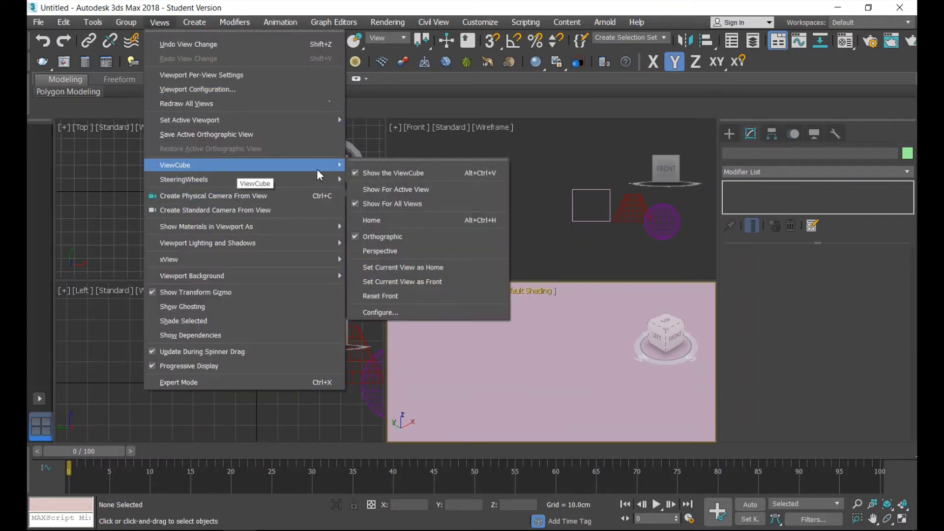
click(402, 250)
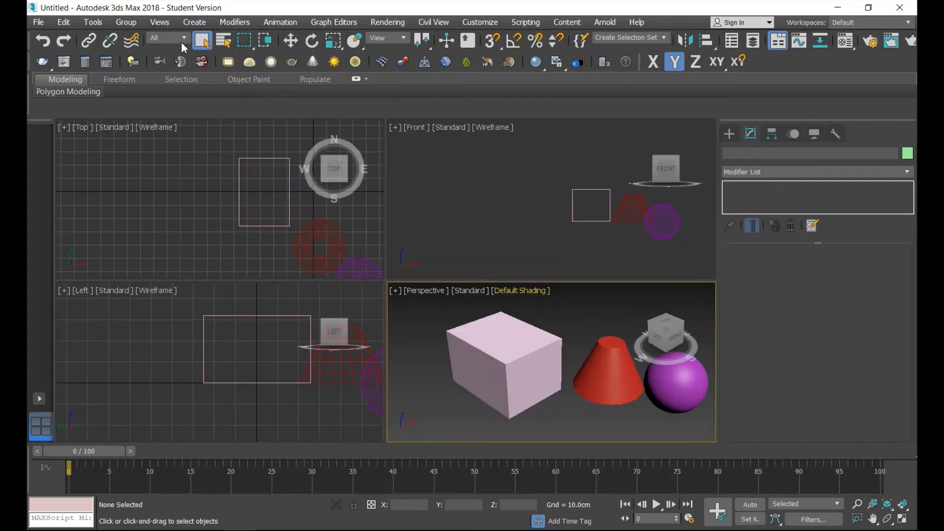
- Set the current view as Home in both the Perspective and Front viewports
click(161, 22)
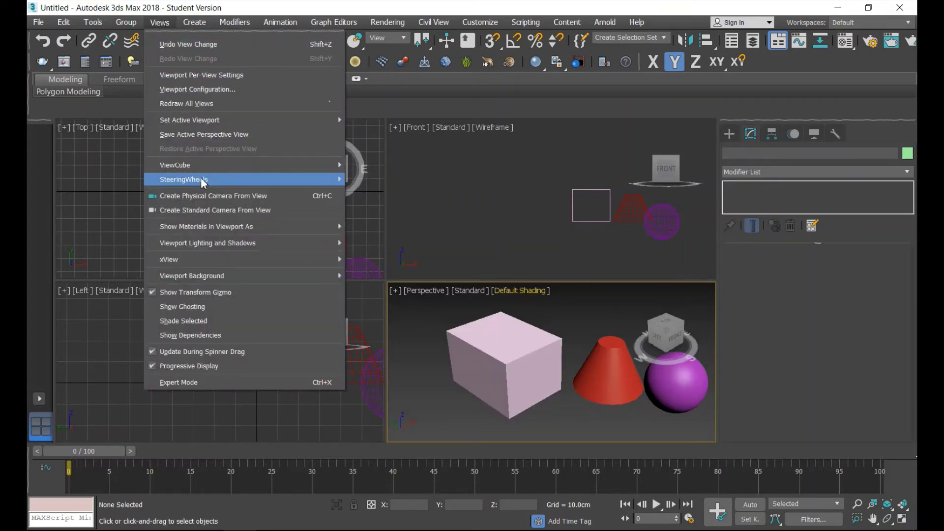
mouse_move(175, 165)
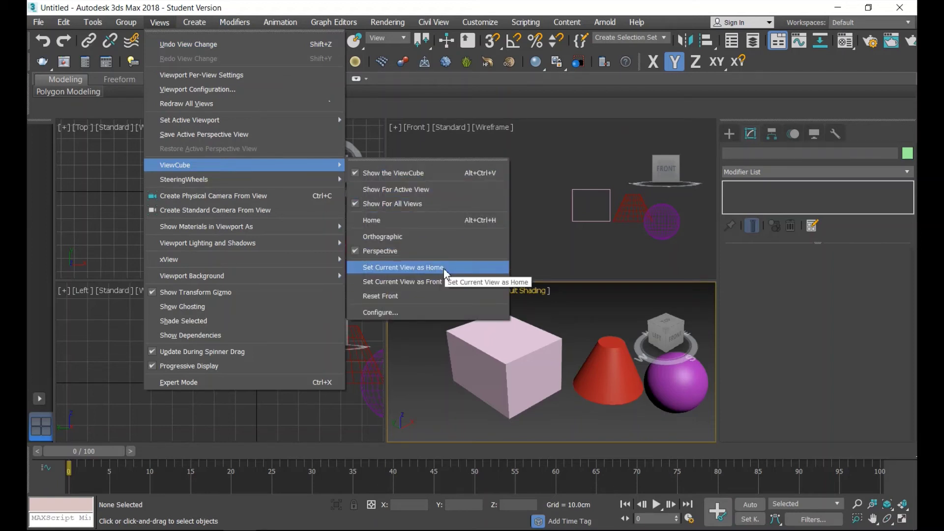
click(444, 268)
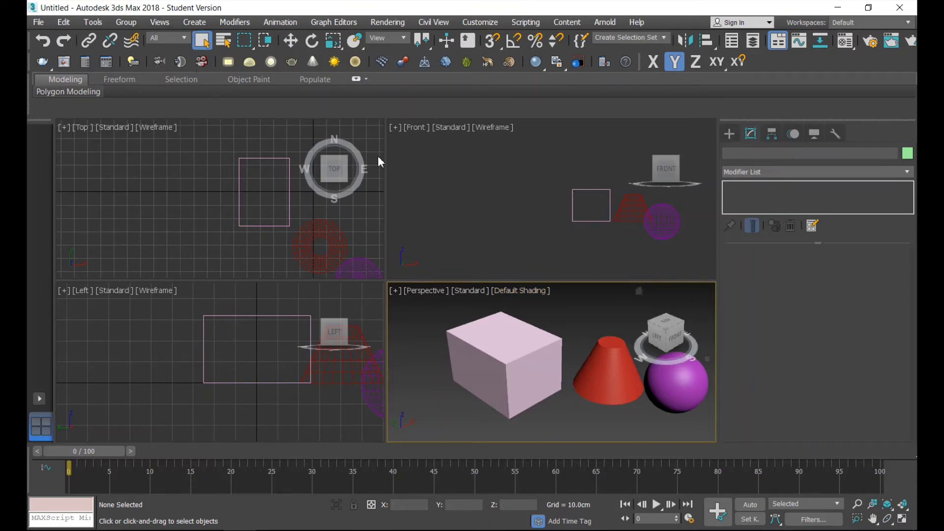
click(479, 193)
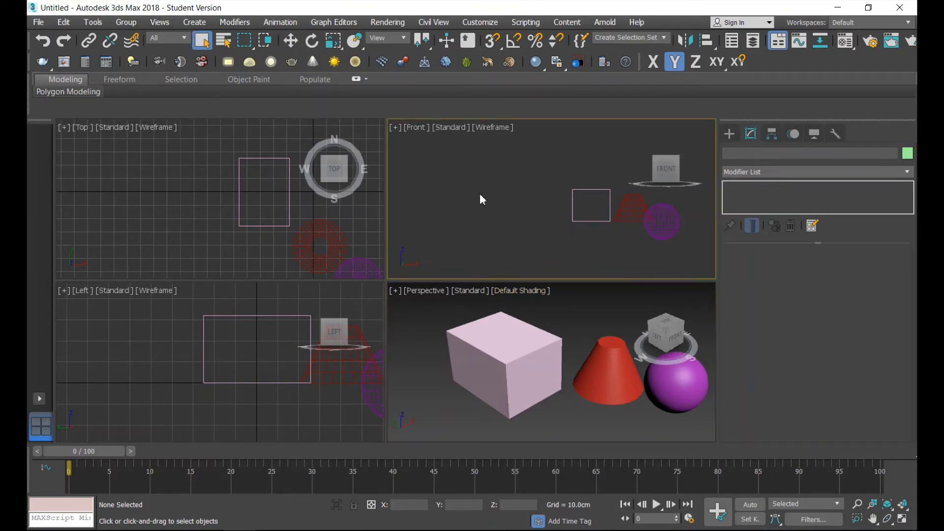
click(166, 23)
mouse_move(175, 165)
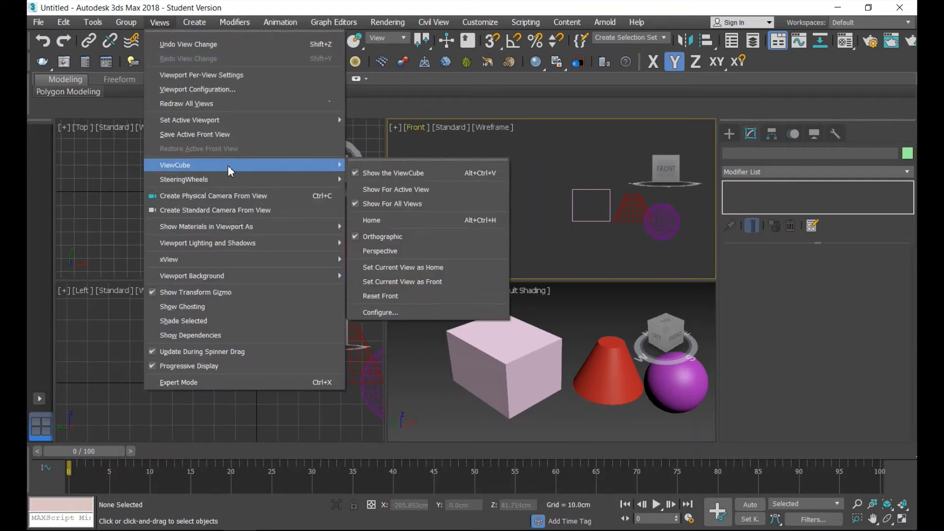
click(421, 268)
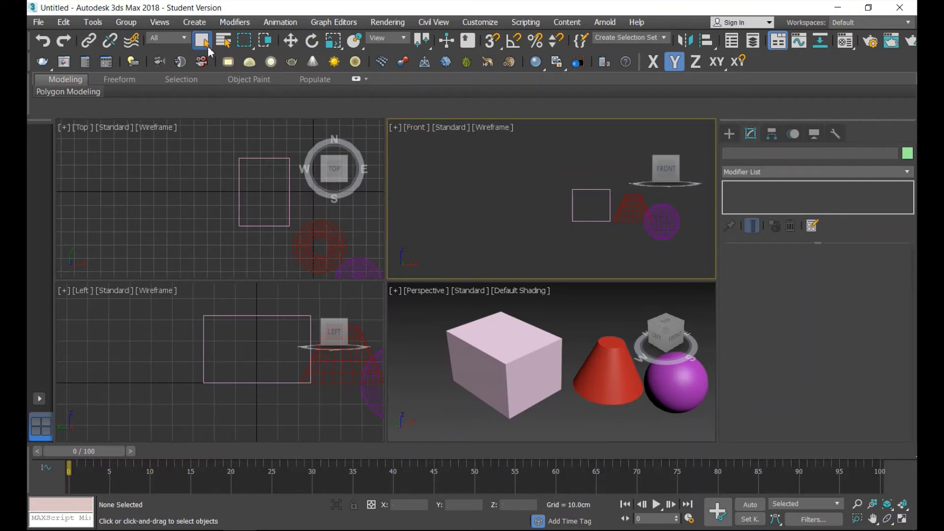
- Set the current view as Front, then select Box001
click(168, 22)
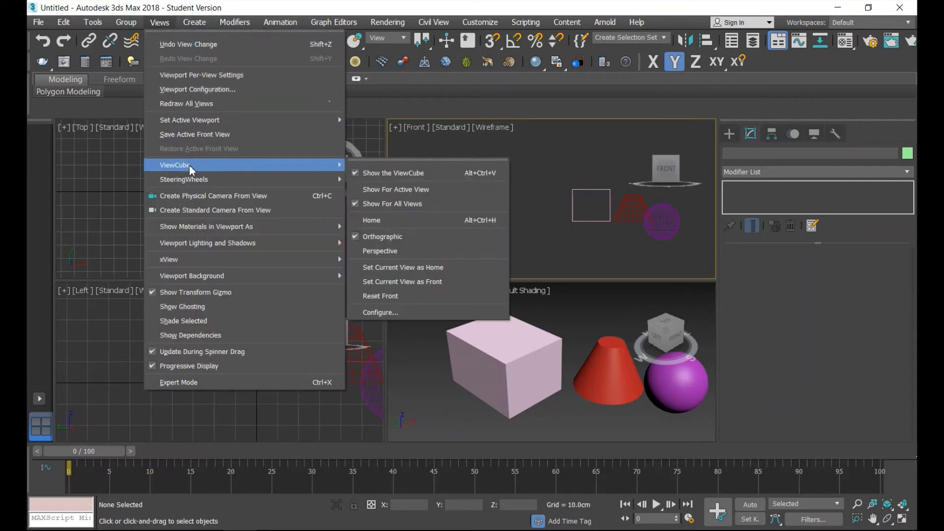
mouse_move(175, 164)
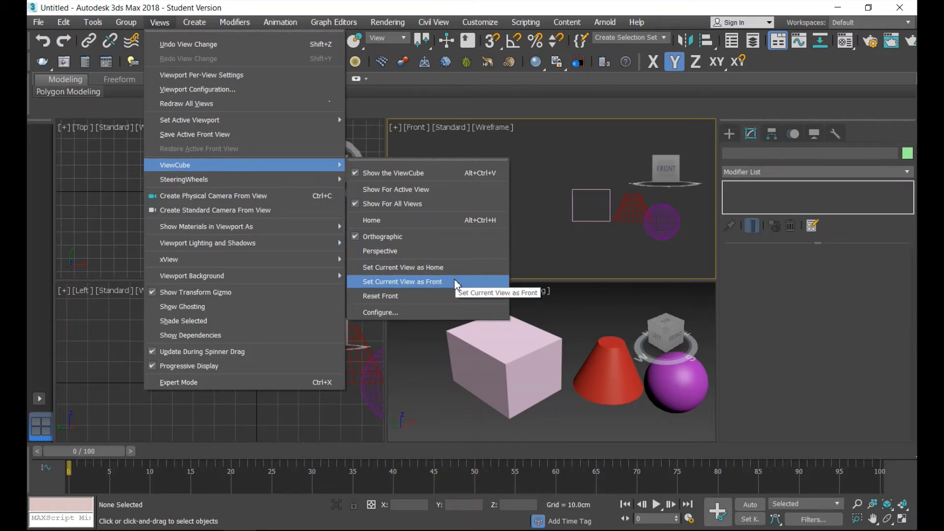
click(455, 283)
click(509, 342)
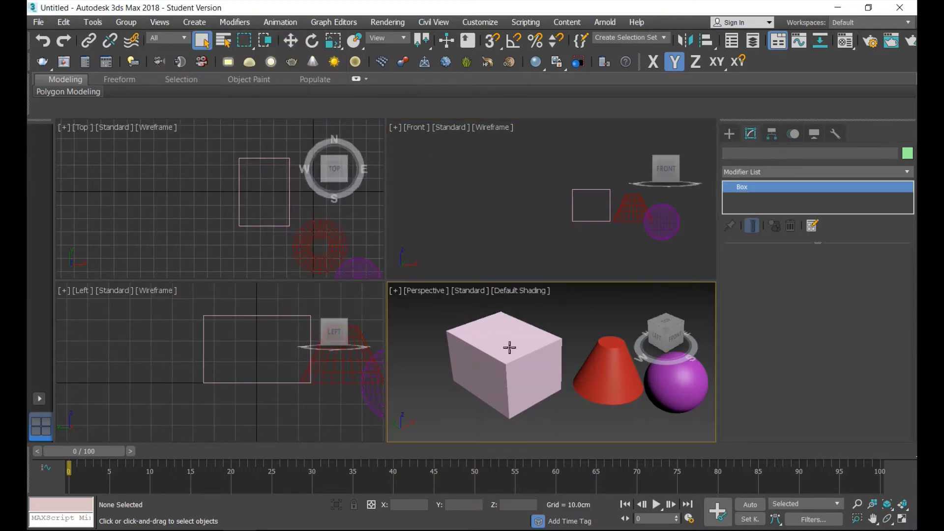
click(161, 22)
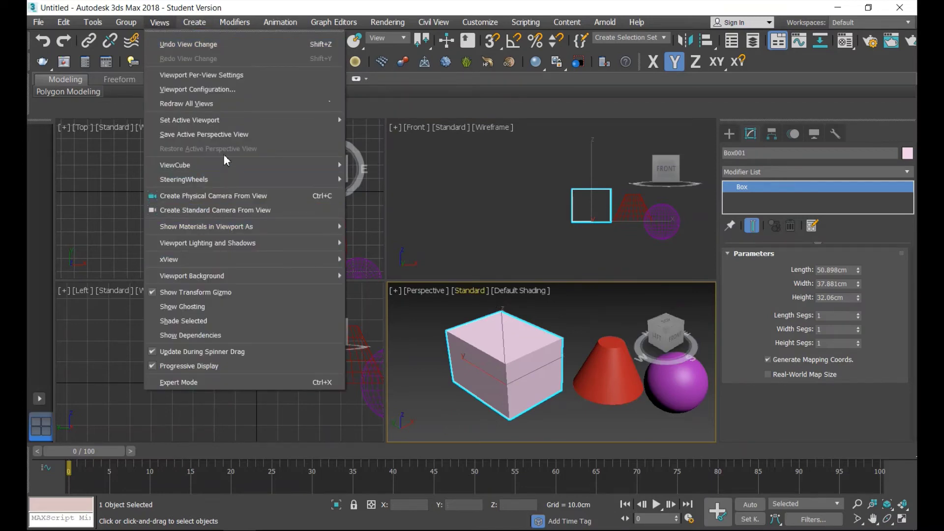
mouse_move(175, 164)
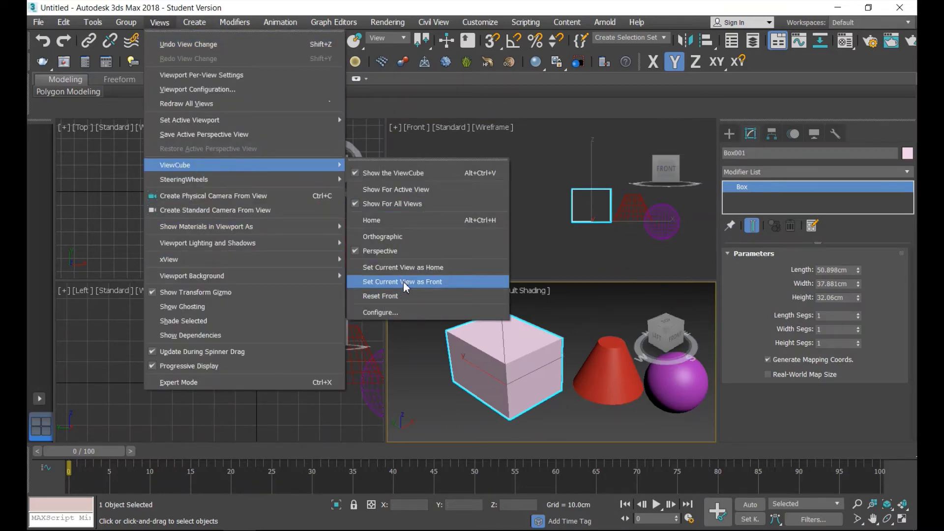
click(411, 284)
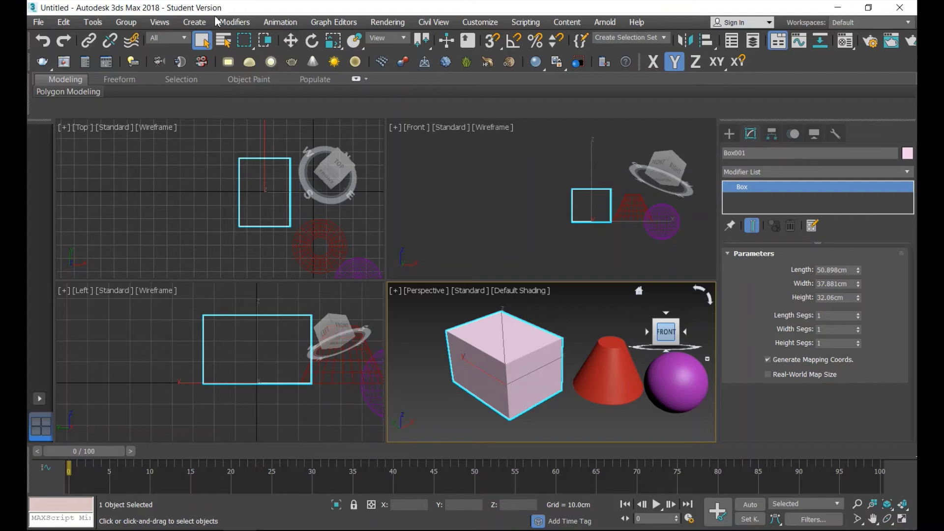
click(157, 23)
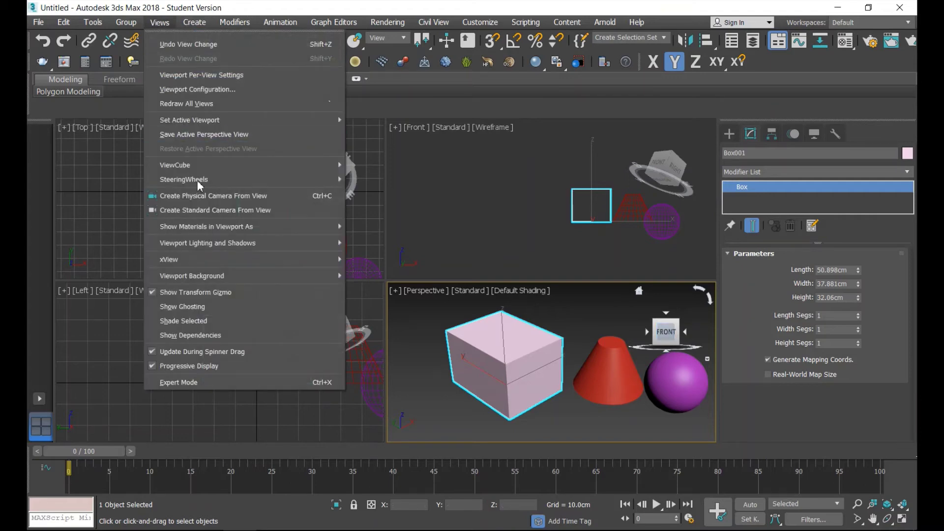
mouse_move(175, 164)
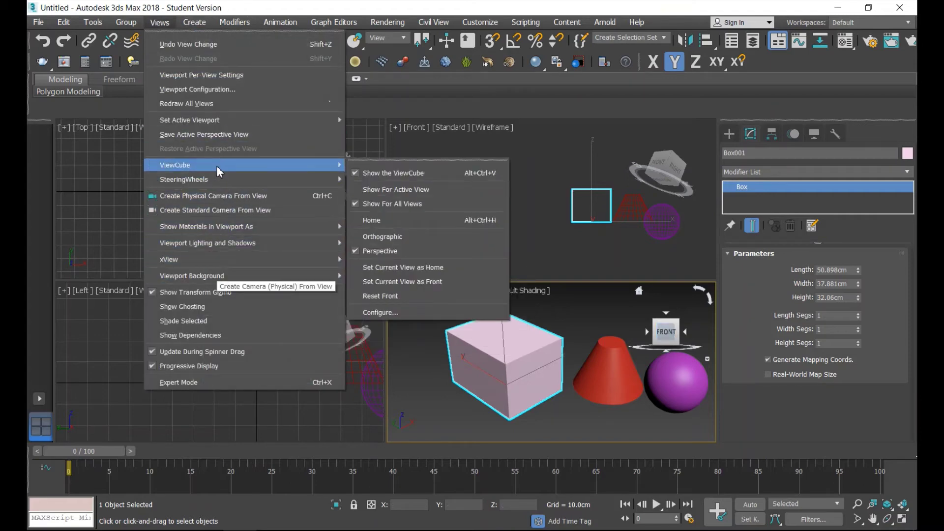
click(436, 272)
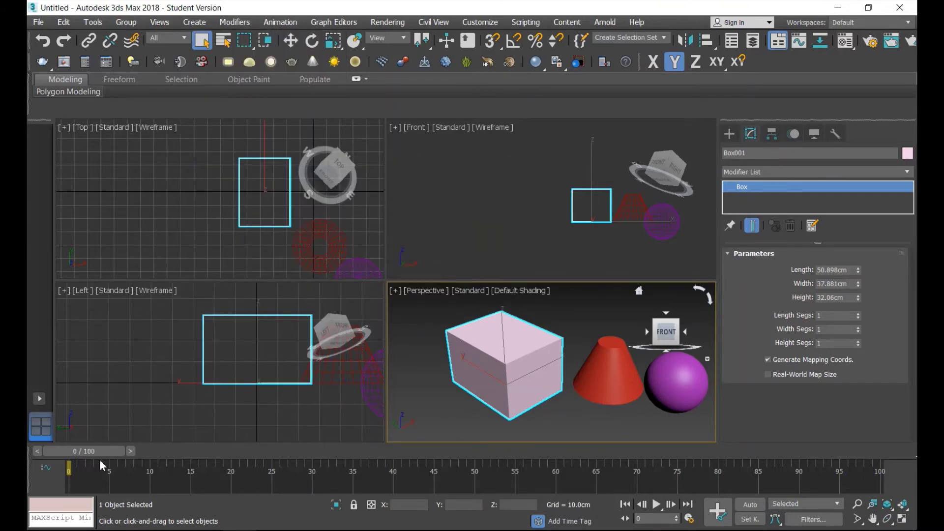
click(160, 23)
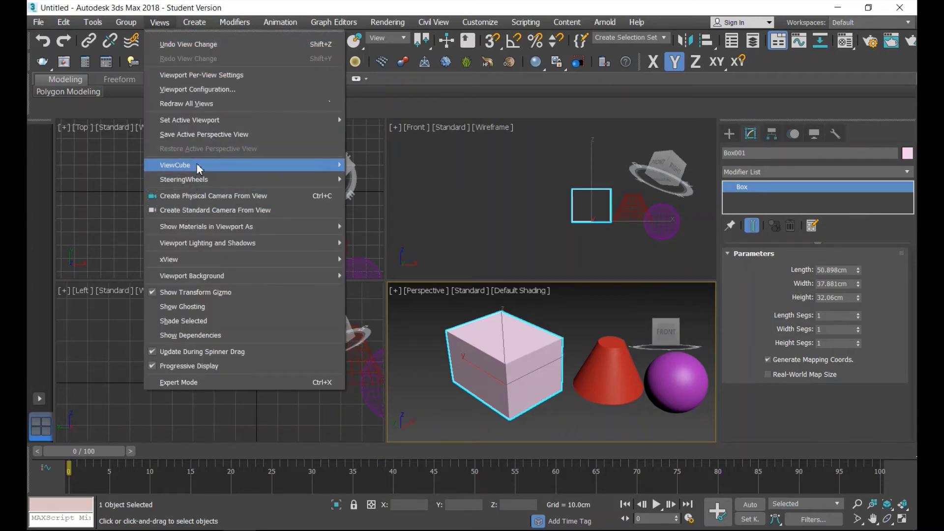
mouse_move(175, 164)
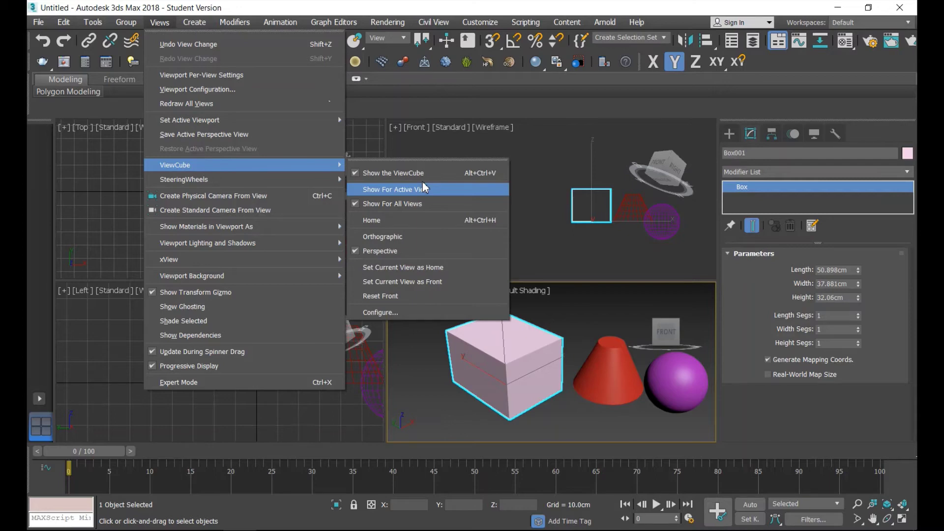
click(421, 298)
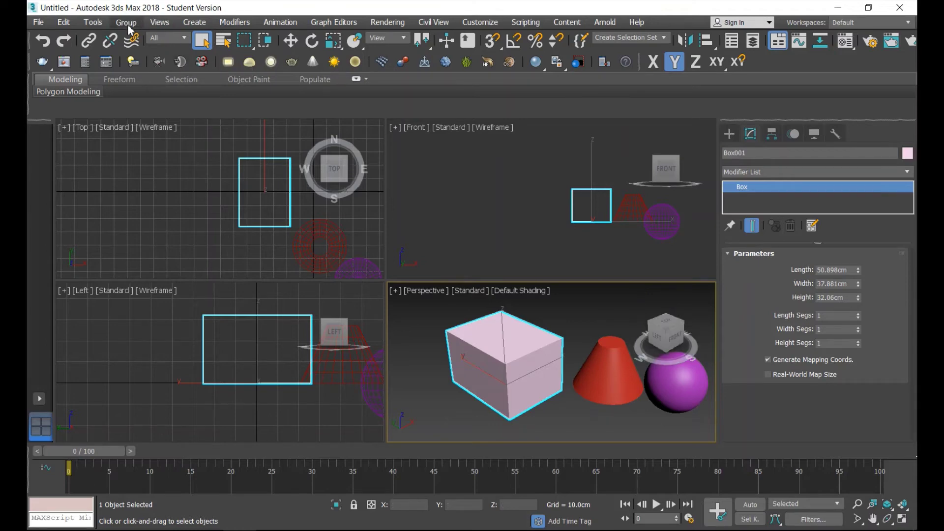
click(159, 22)
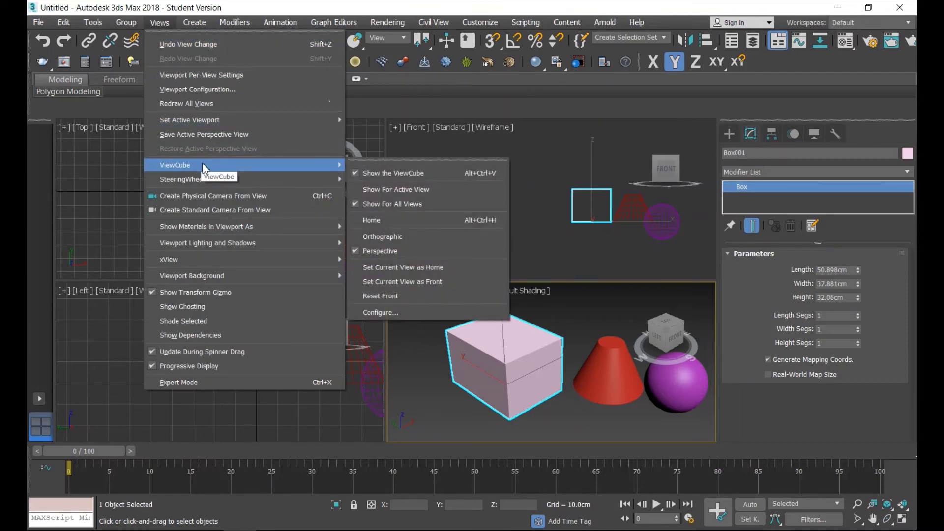
mouse_move(175, 164)
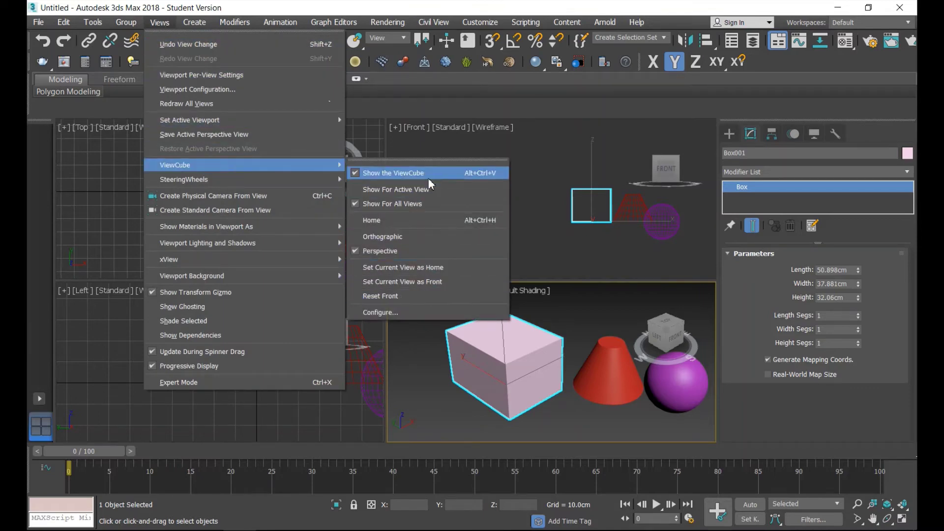
click(426, 192)
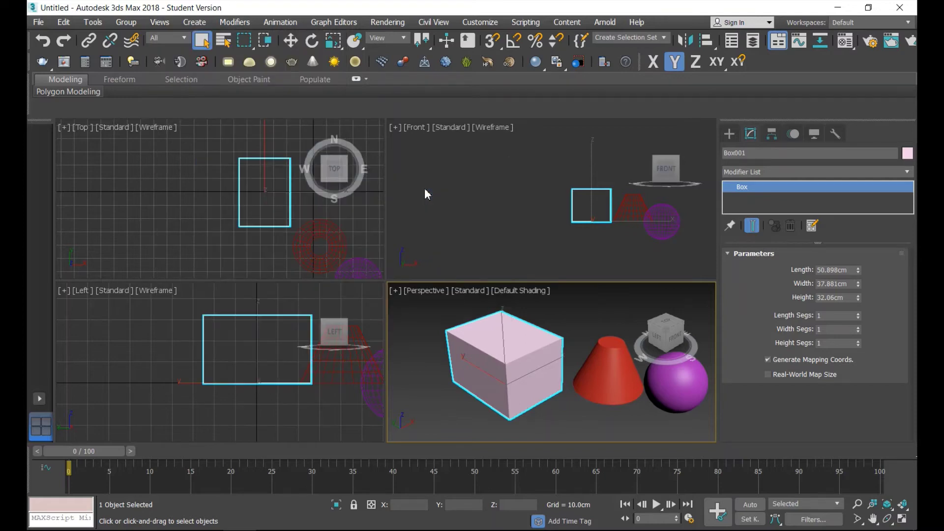
click(159, 22)
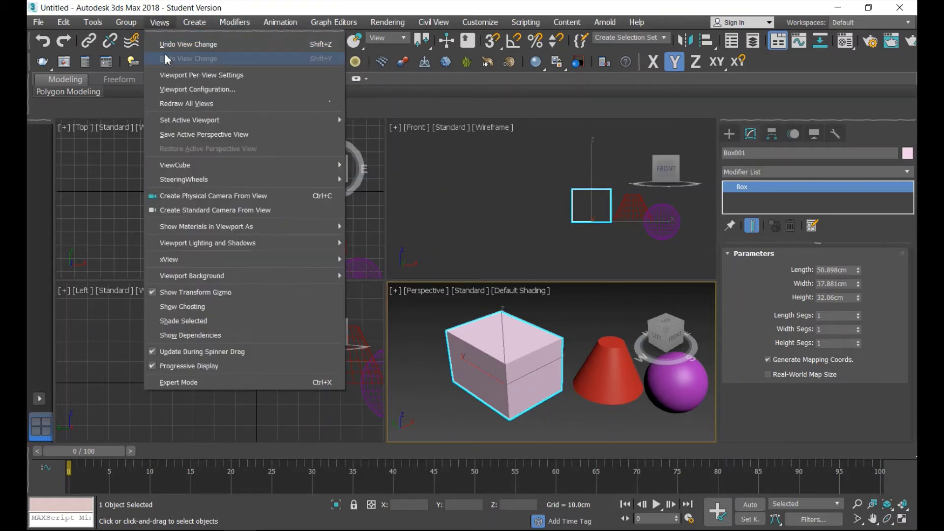
mouse_move(175, 164)
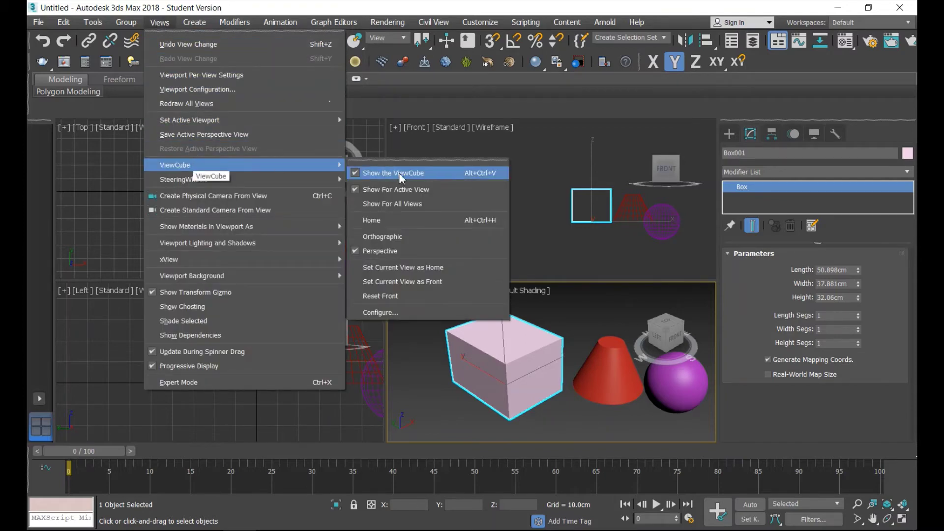
click(409, 205)
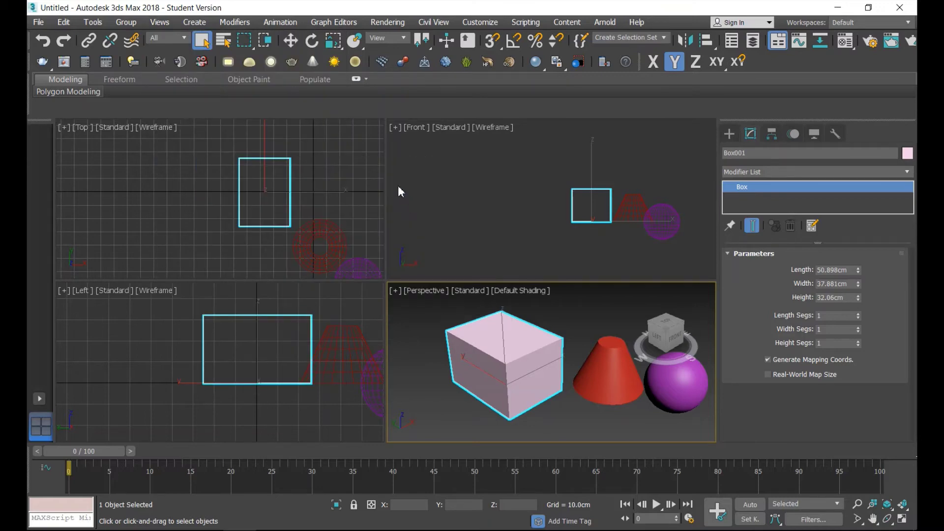
click(126, 22)
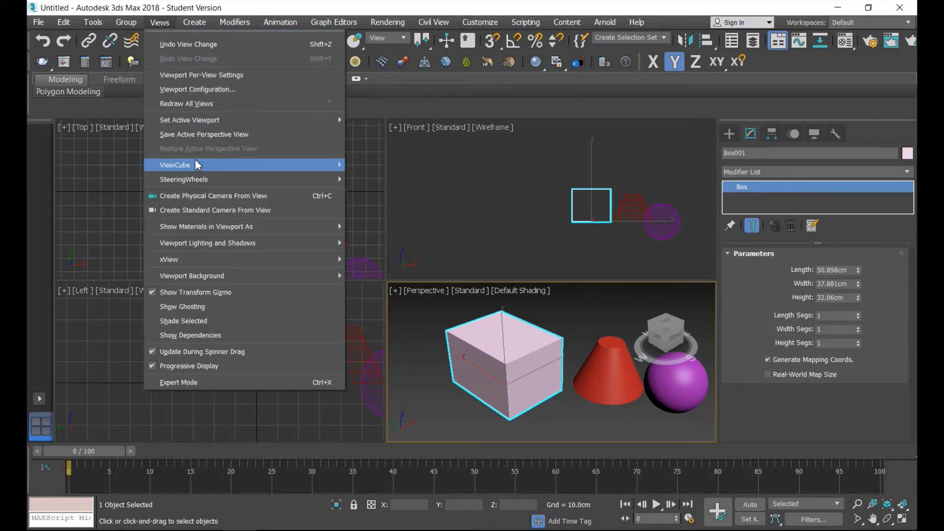
mouse_move(243, 164)
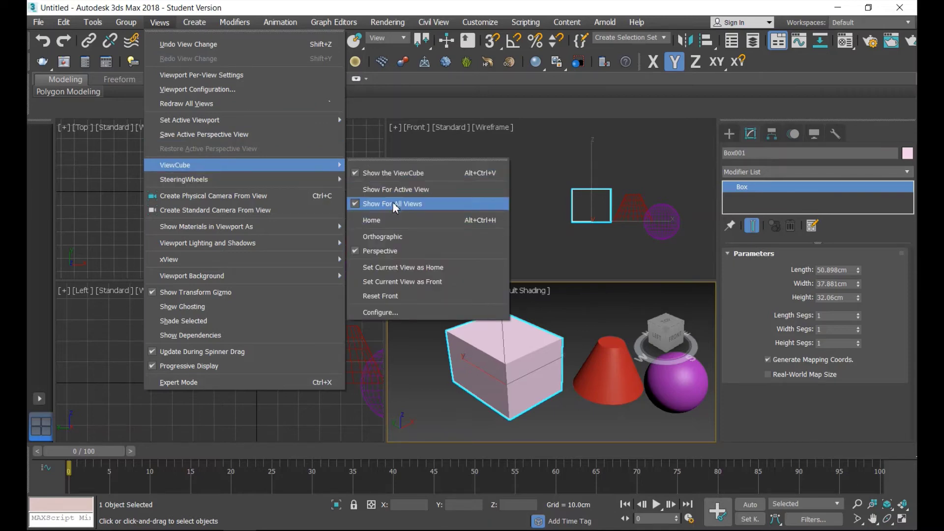
click(408, 206)
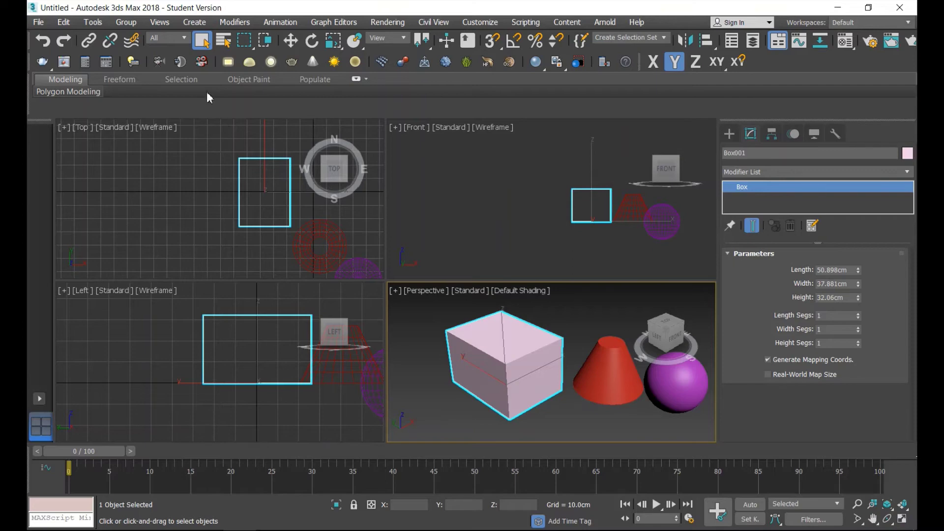
click(159, 22)
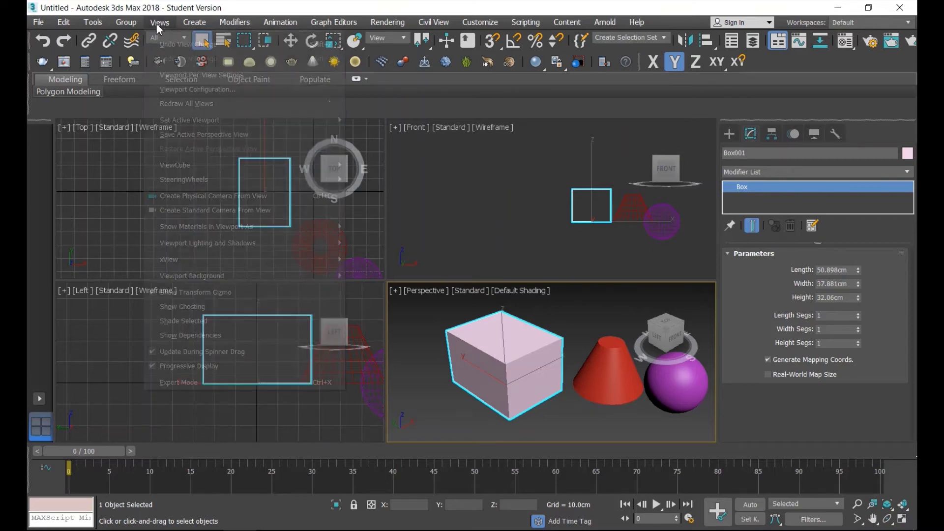
mouse_move(175, 165)
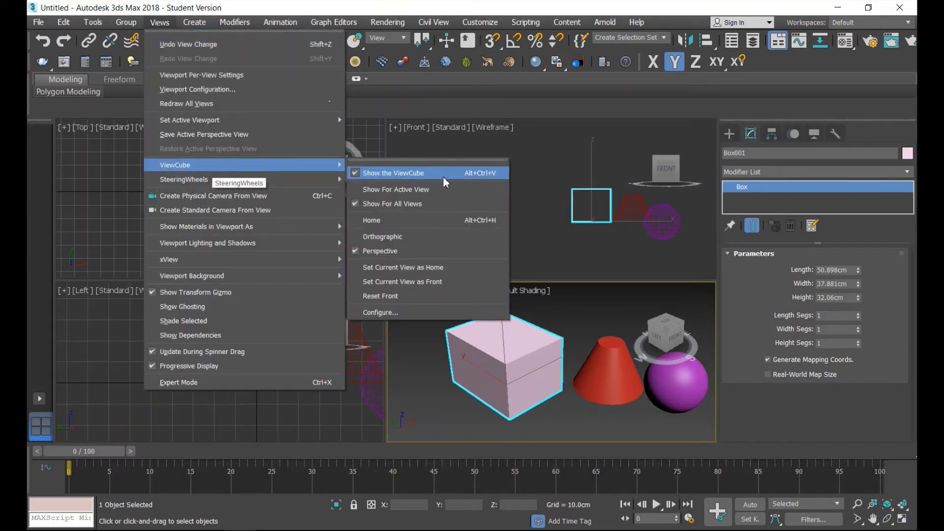
click(460, 317)
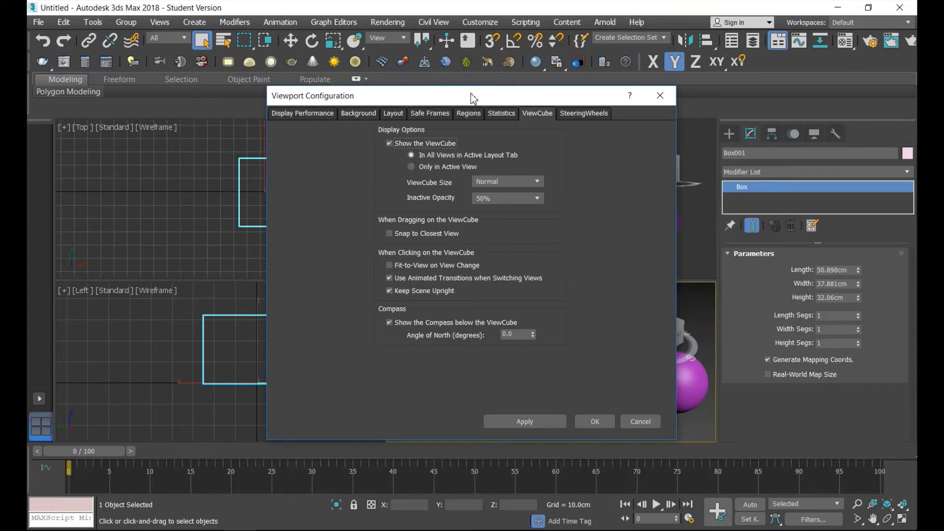
drag(468, 94, 240, 66)
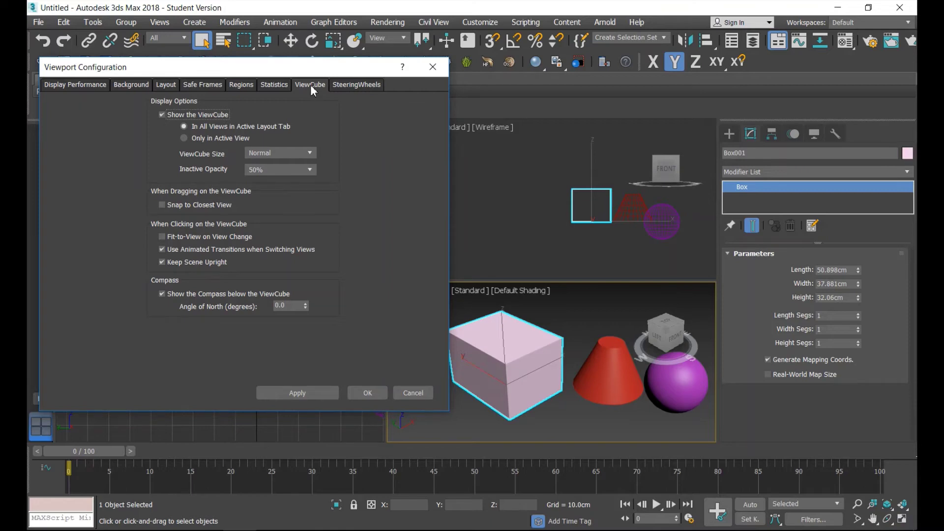
click(199, 116)
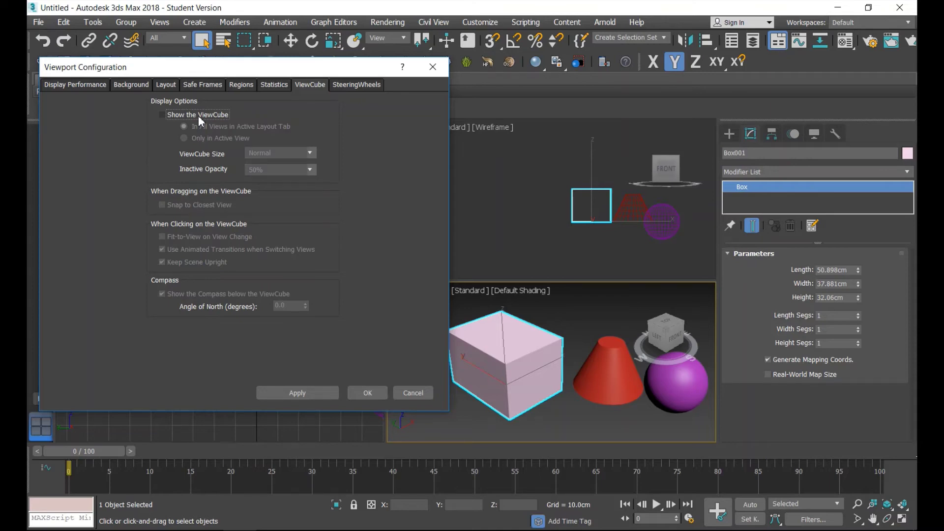
click(296, 393)
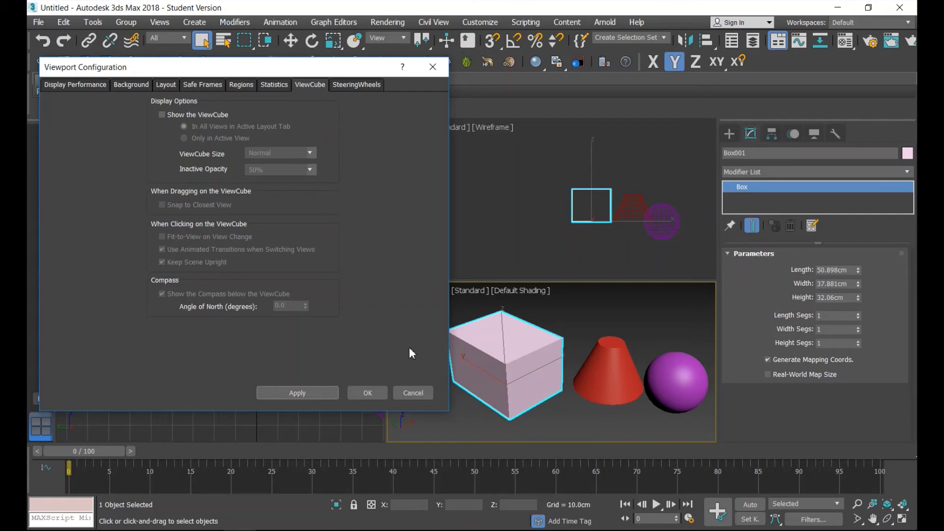
click(432, 69)
click(156, 23)
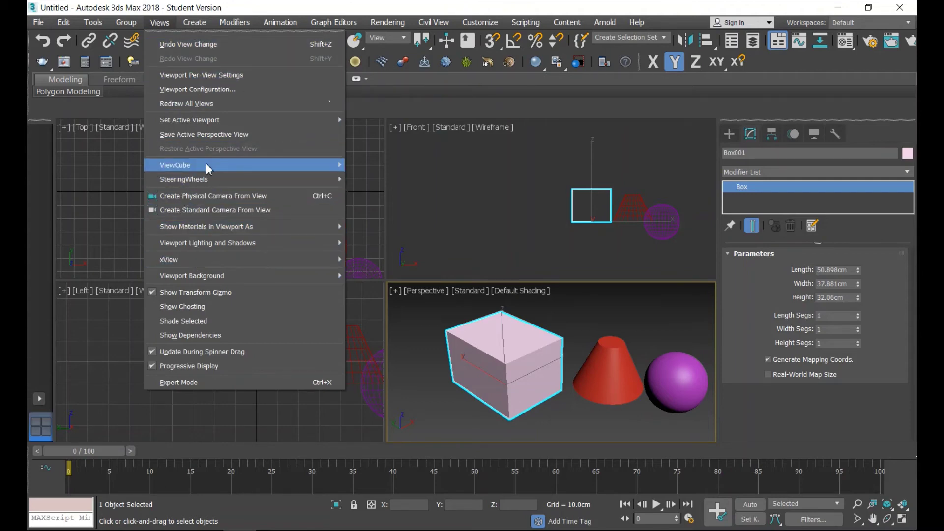
mouse_move(175, 165)
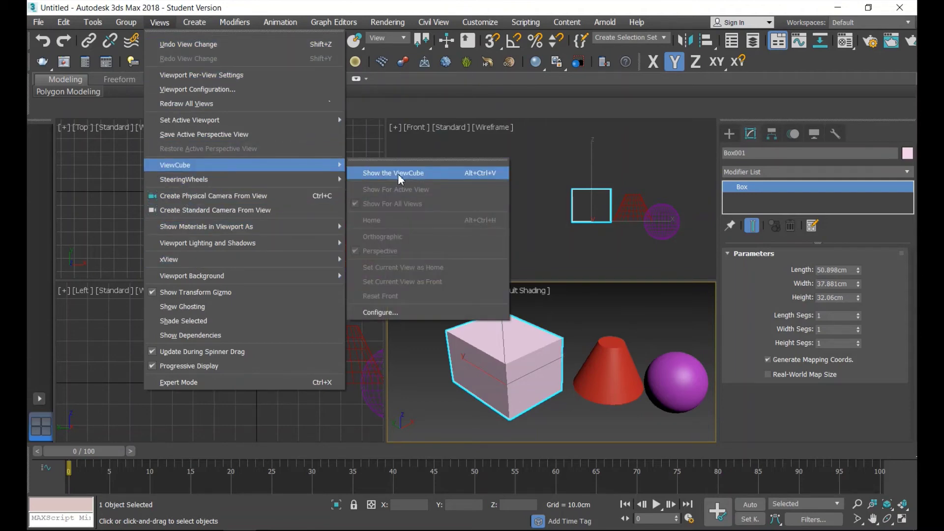
click(389, 173)
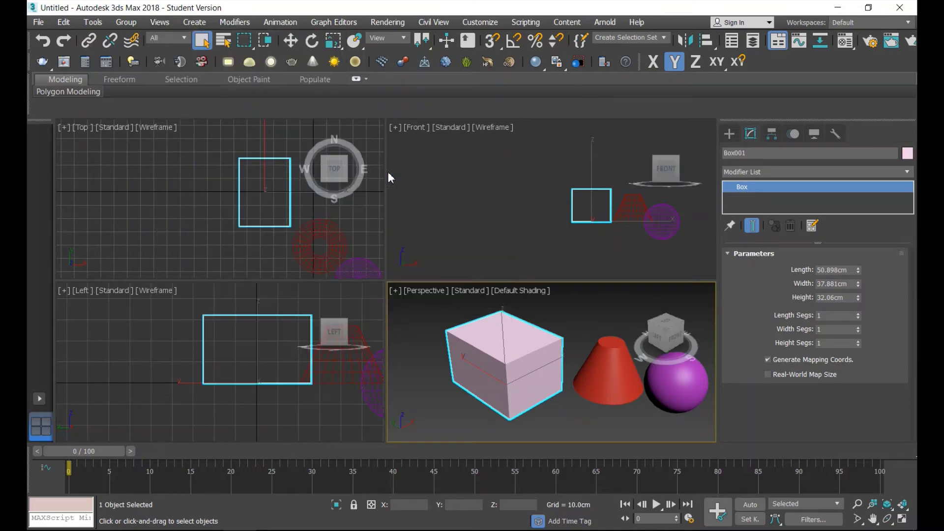
- Open Views > ViewCube > Configure and drag the Viewport Configuration dialog to the left
click(167, 25)
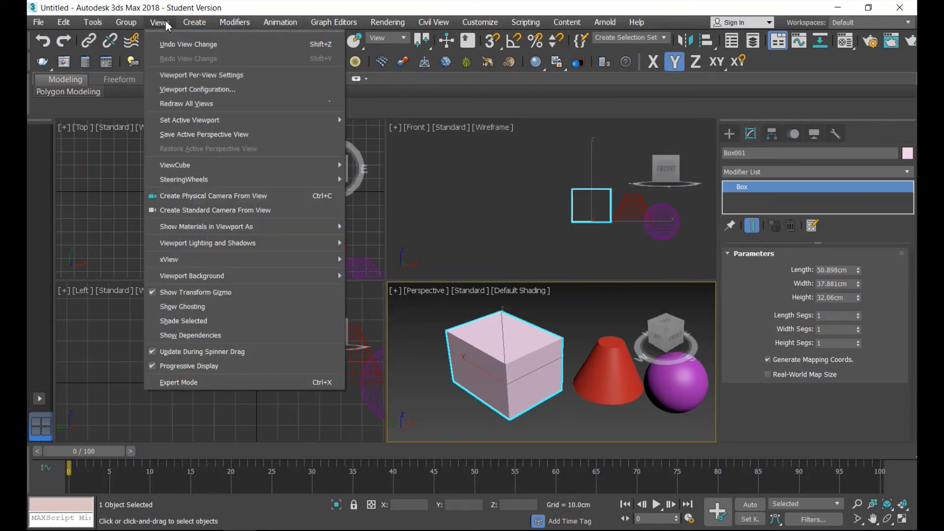
mouse_move(206, 165)
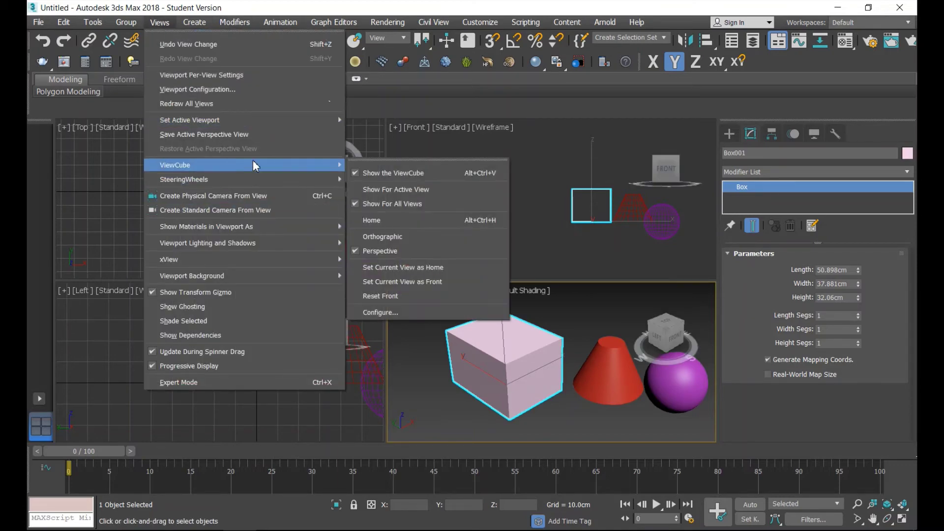
click(406, 313)
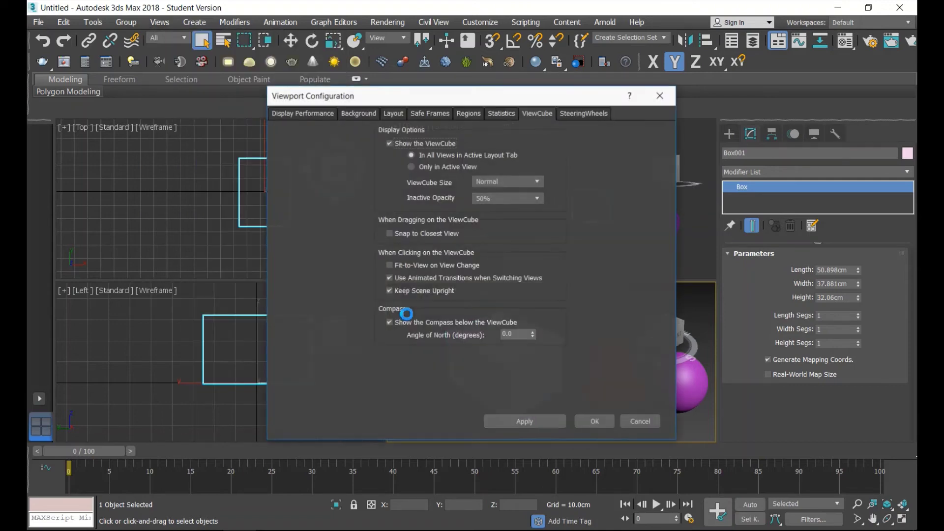
drag(439, 96, 198, 103)
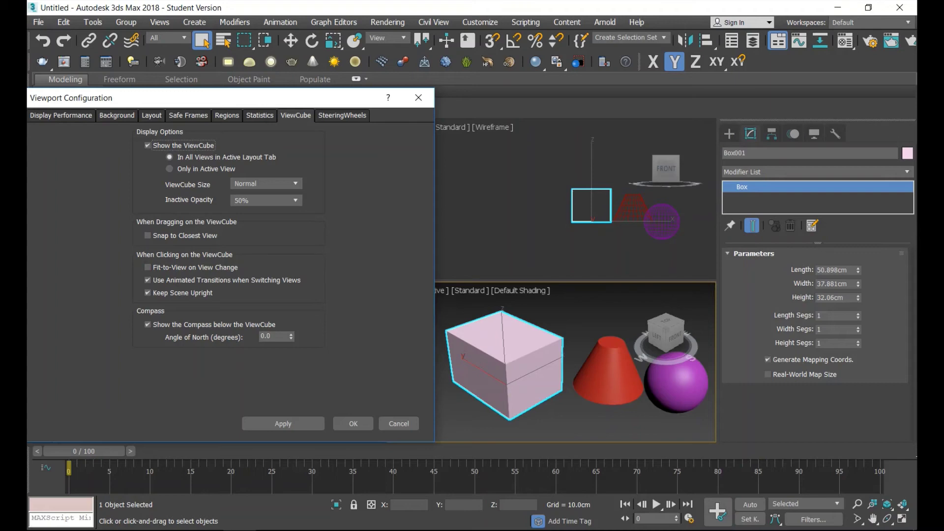
- Apply the active-view-only ViewCube setting and close Viewport Configuration
click(205, 169)
click(282, 425)
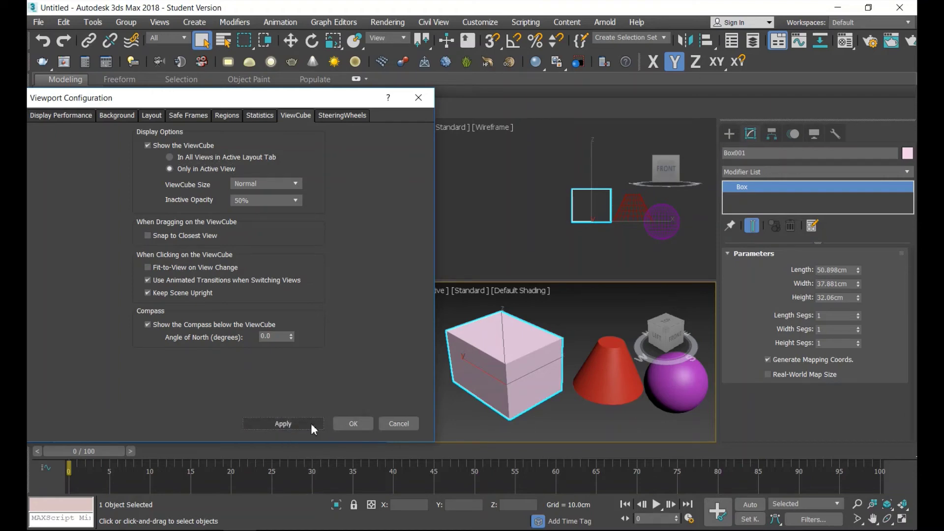
click(351, 424)
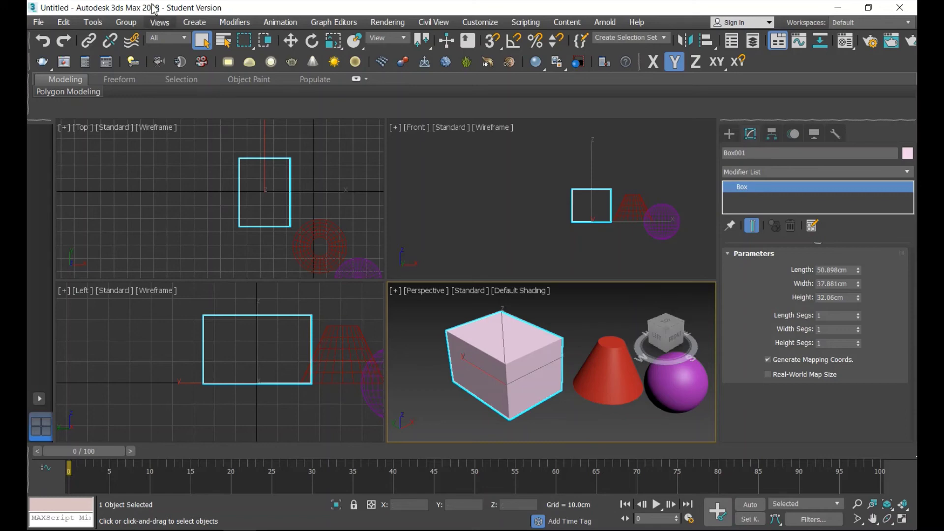
- Reopen the ViewCube configuration and apply 'In All Views in Active Layout Tab'
click(158, 23)
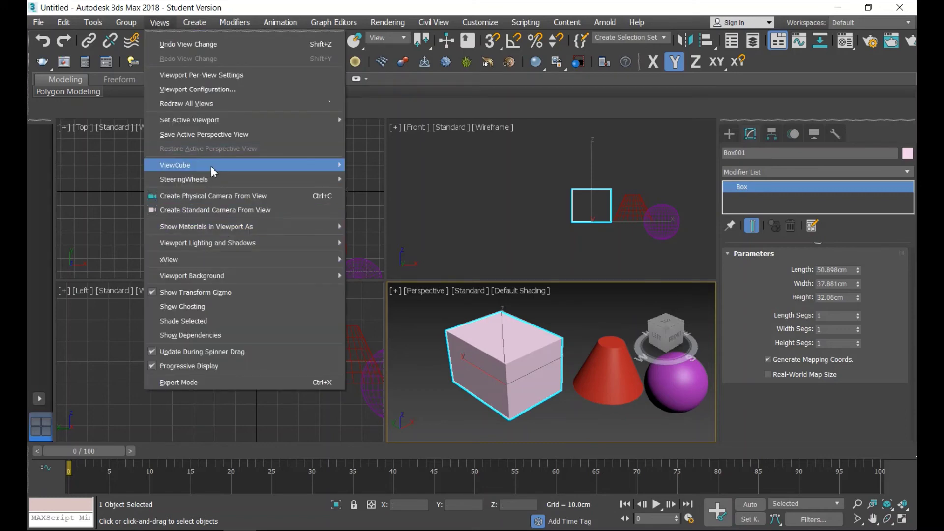
mouse_move(175, 164)
click(413, 313)
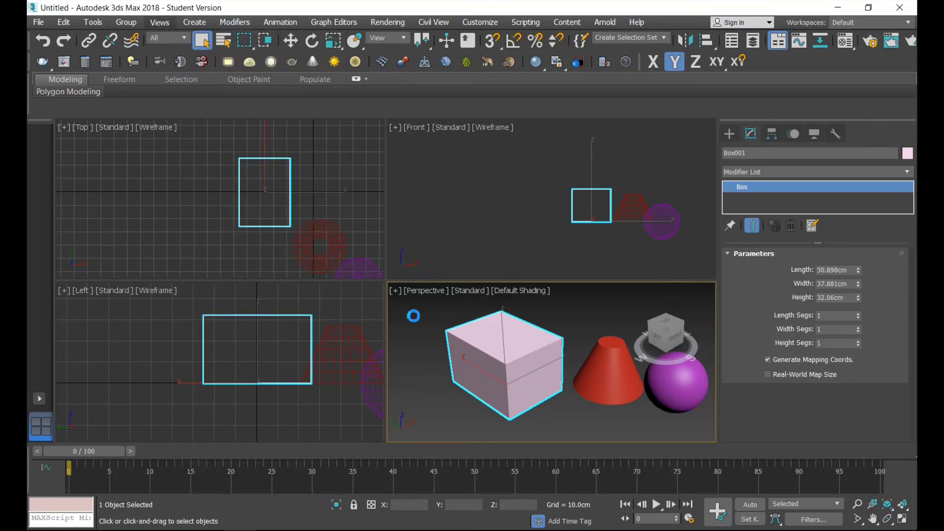
drag(438, 102, 246, 98)
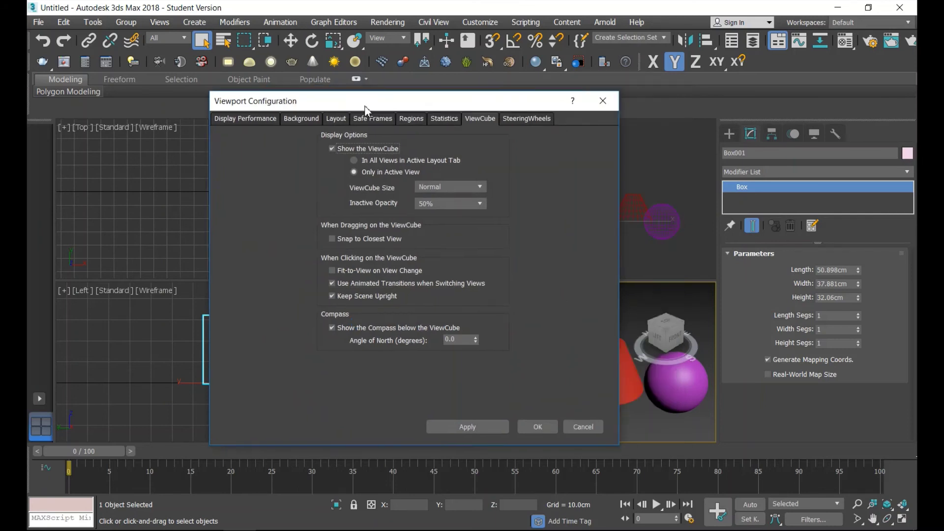
click(238, 152)
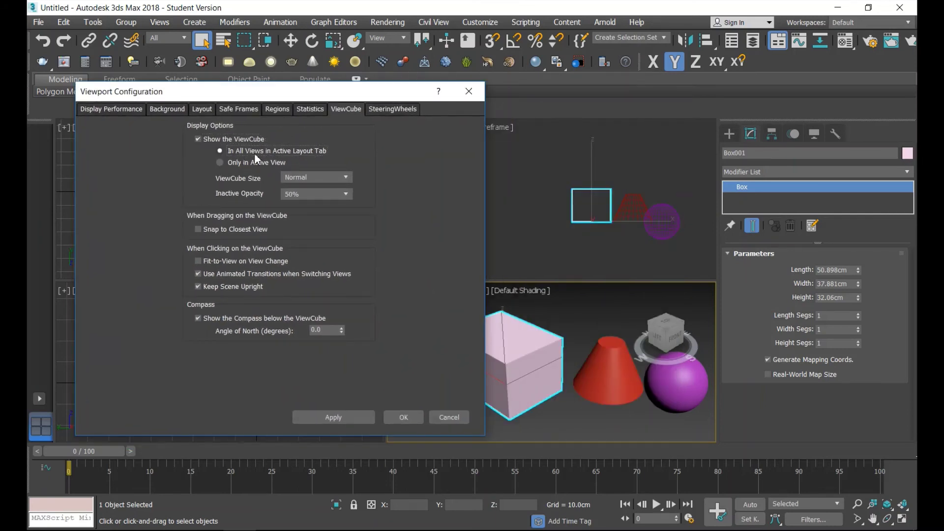
click(337, 417)
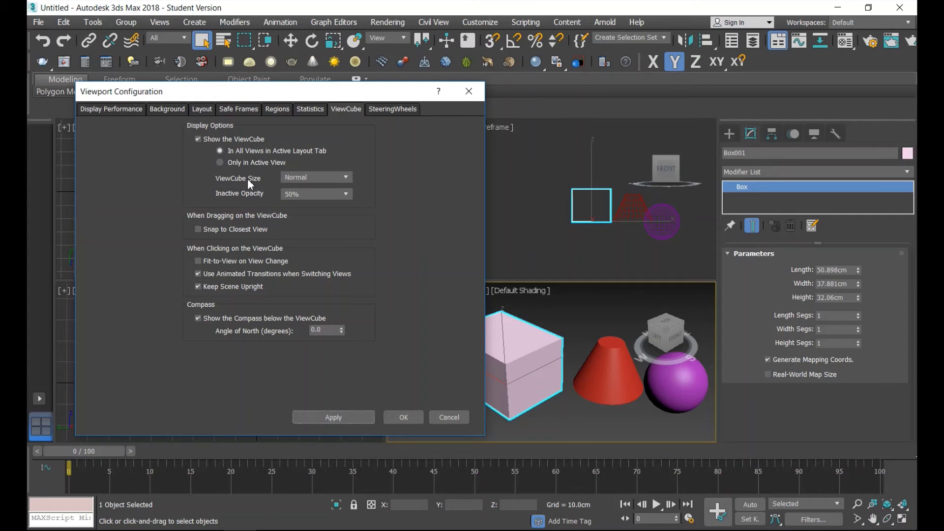
- Set the ViewCube size to Tiny and apply it
click(317, 178)
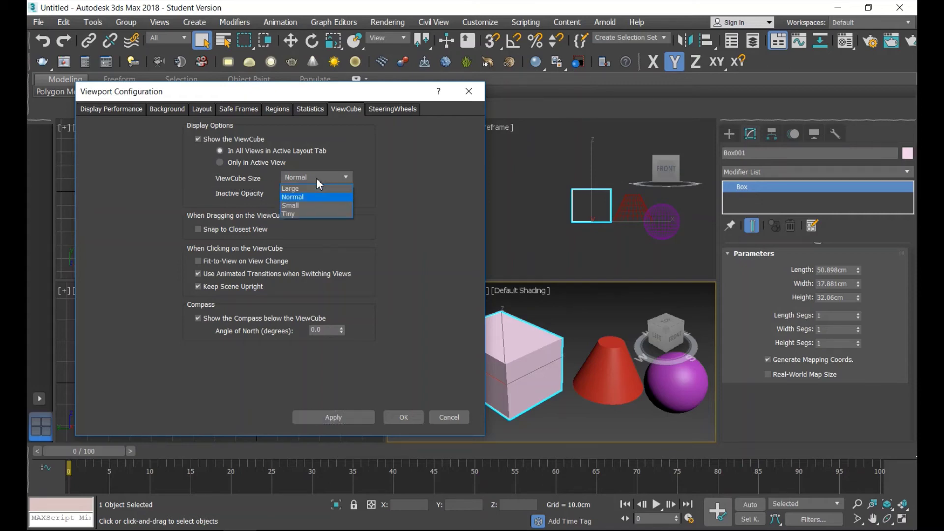
click(317, 215)
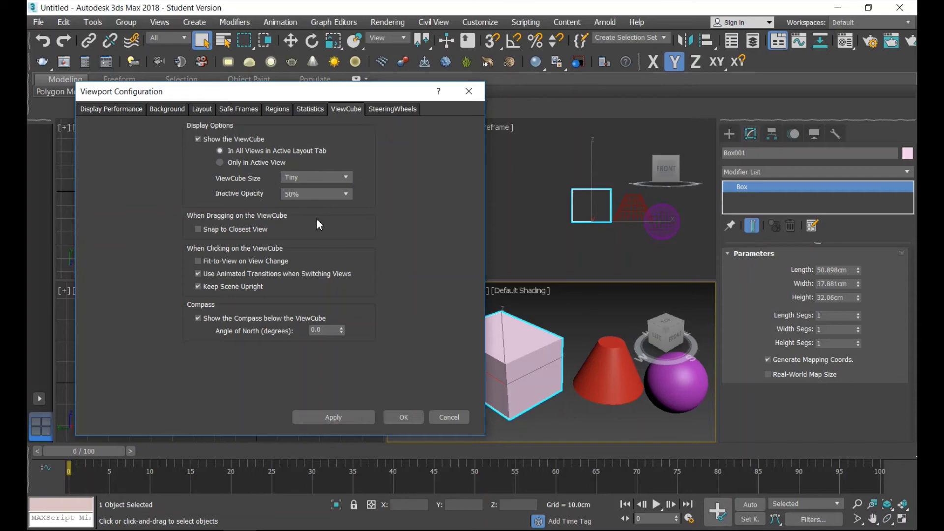
click(343, 416)
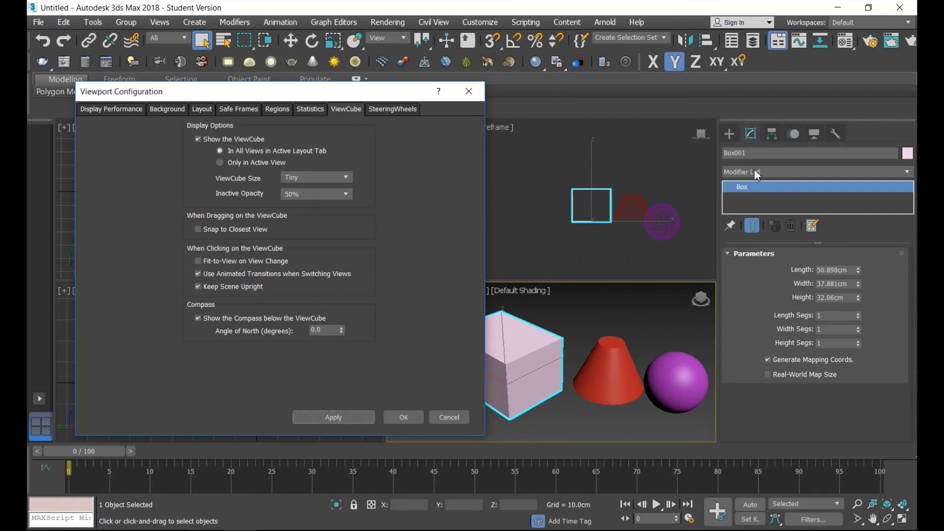
- Set the ViewCube inactive opacity to 100% and apply it
click(321, 177)
click(323, 195)
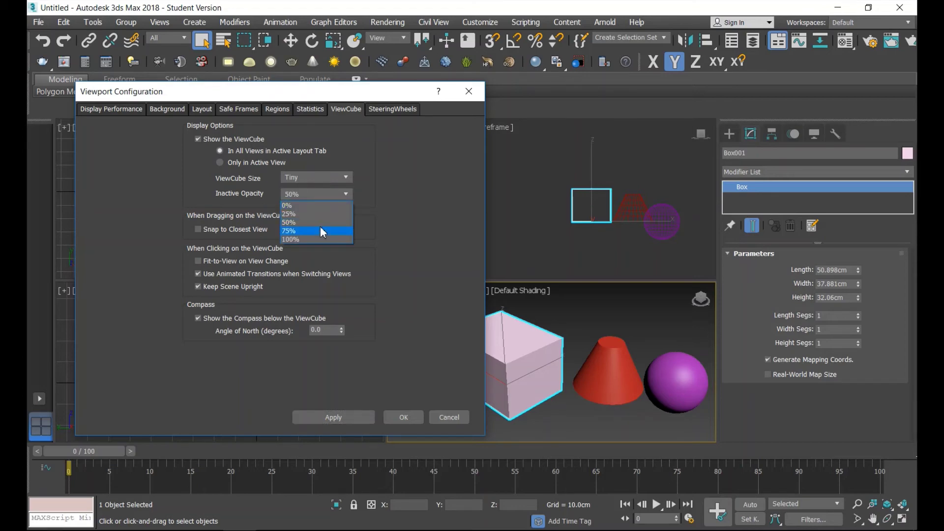
click(317, 239)
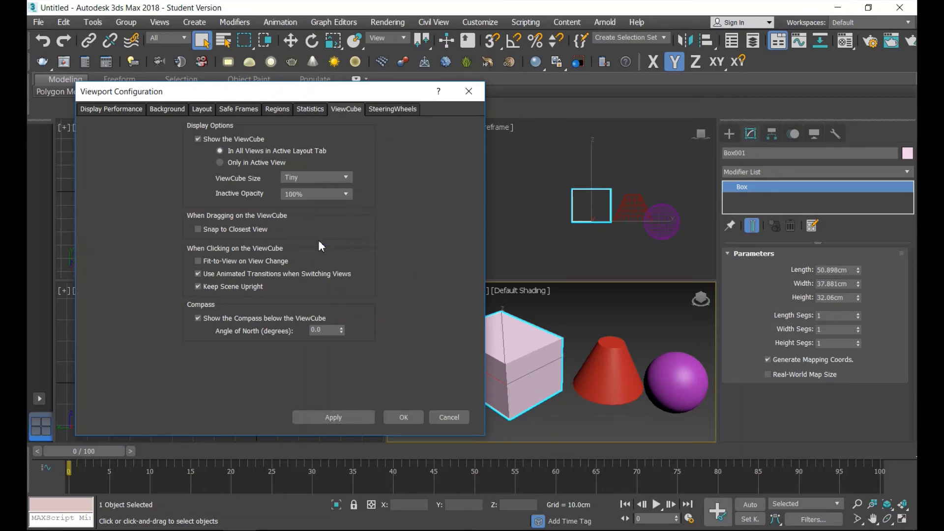
click(326, 418)
- Try ViewCube sizes Small, Normal and Large, applying each one
click(327, 178)
click(316, 197)
click(353, 418)
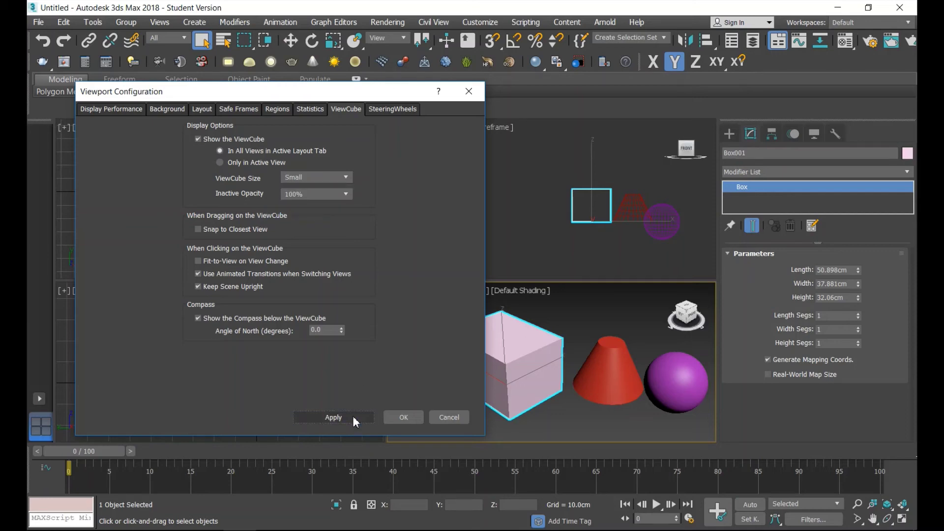
click(315, 178)
click(312, 205)
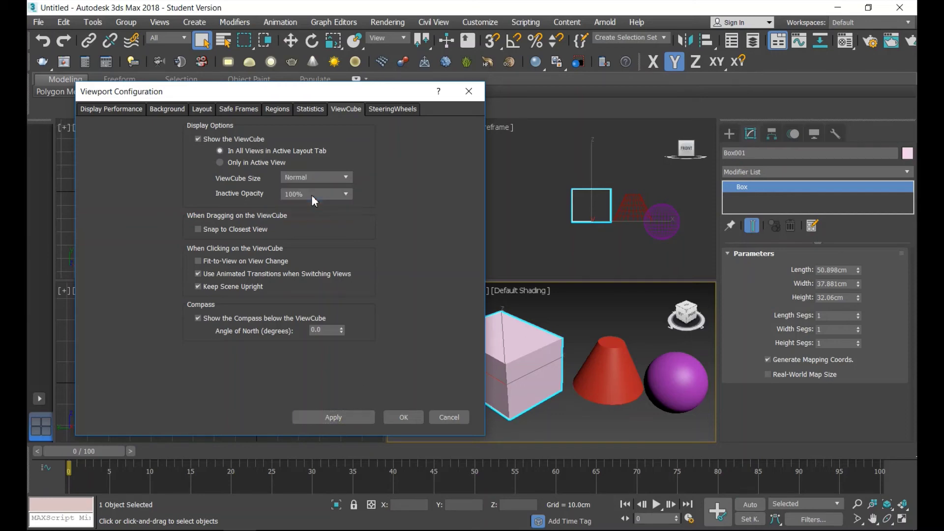
click(337, 417)
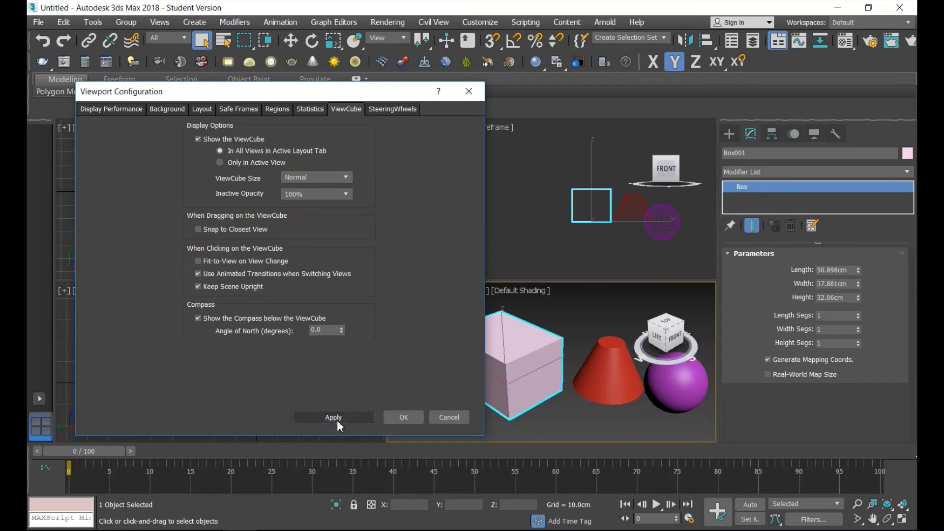
click(331, 177)
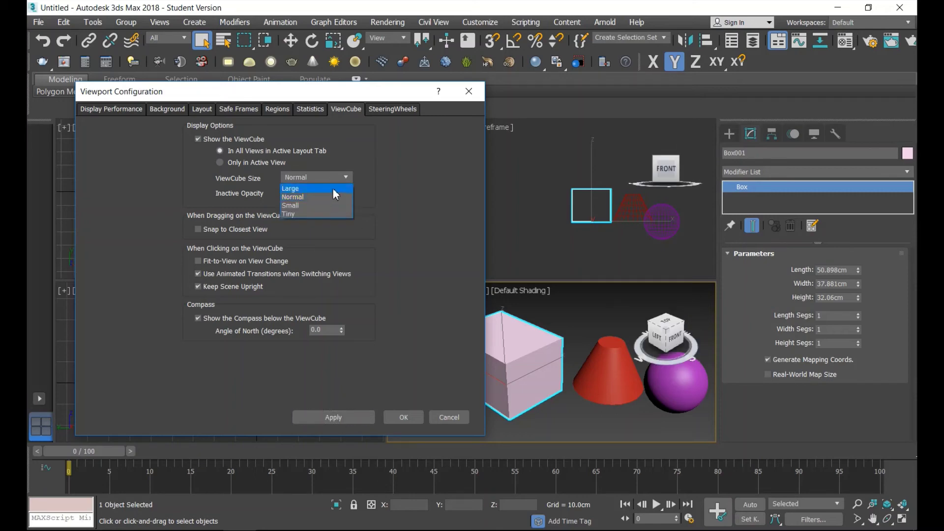
click(319, 188)
click(351, 416)
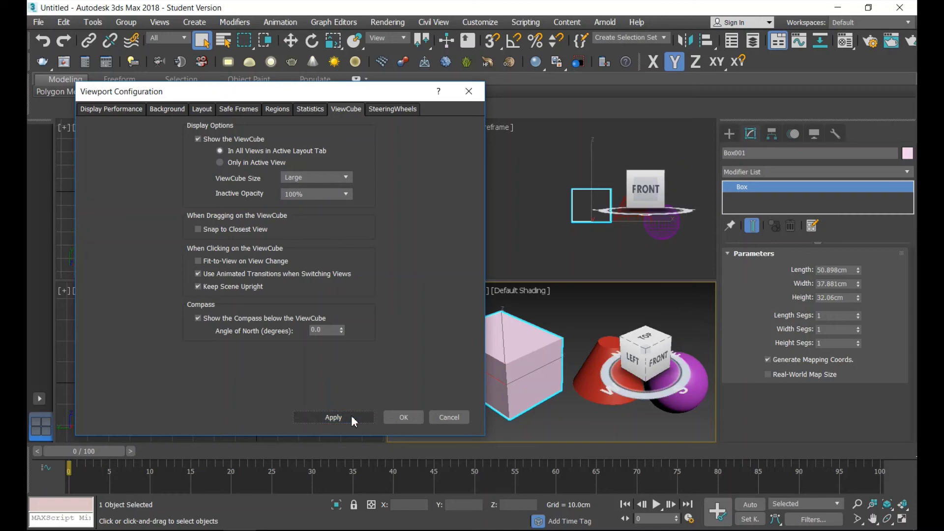
- Restore the ViewCube to Normal size with 50% inactive opacity and apply
click(318, 176)
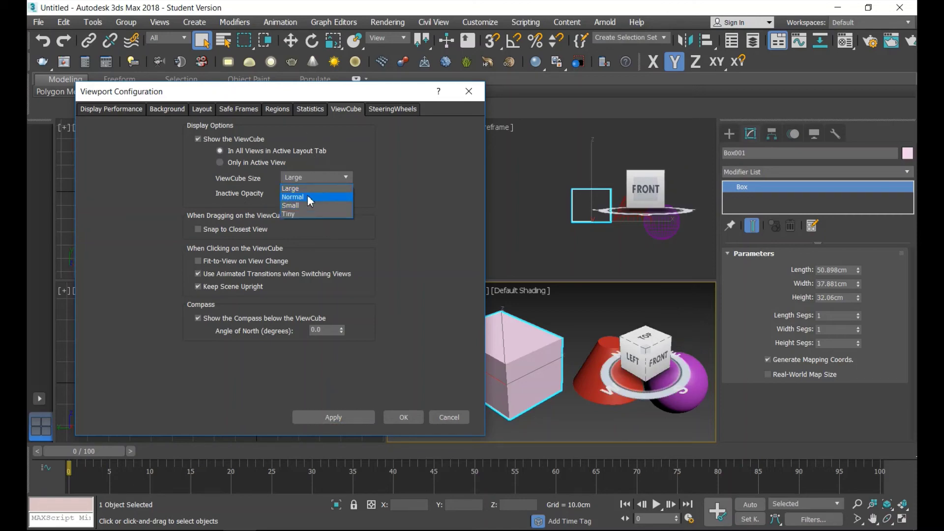
click(308, 197)
click(320, 192)
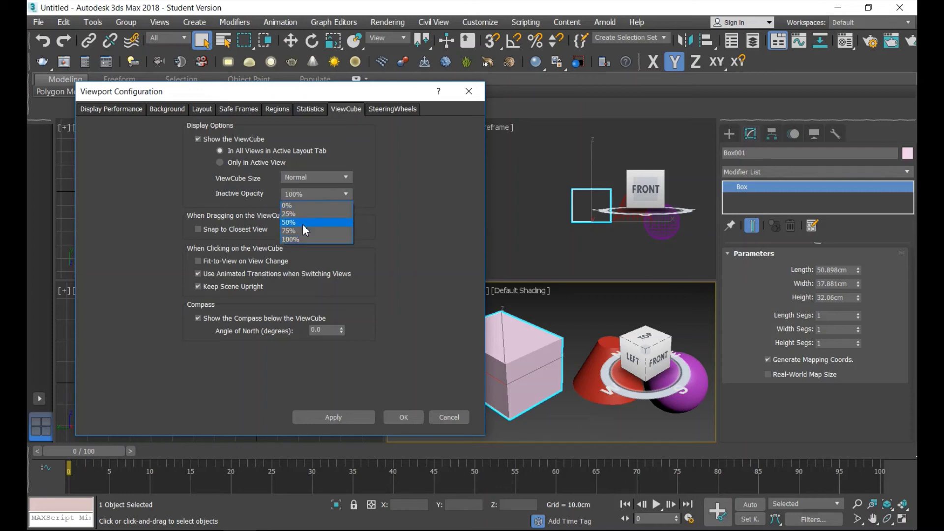
click(302, 224)
click(337, 418)
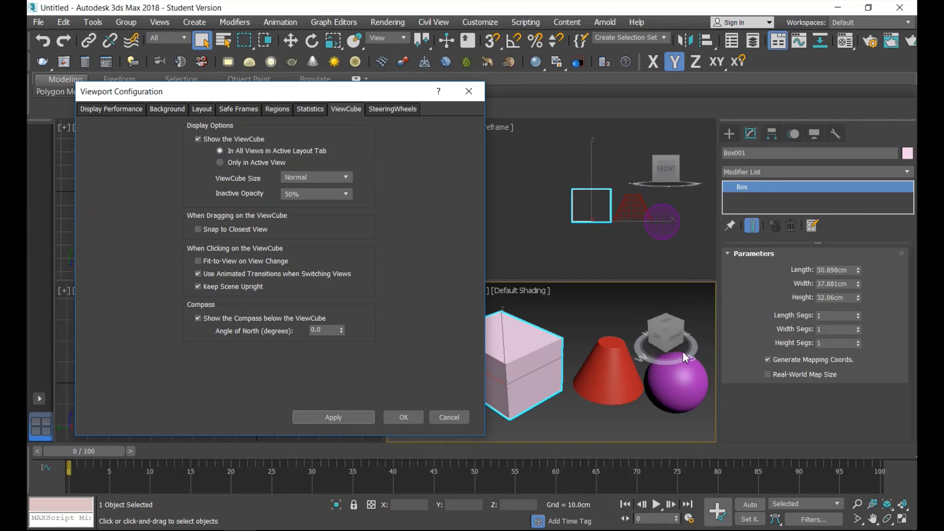
click(211, 317)
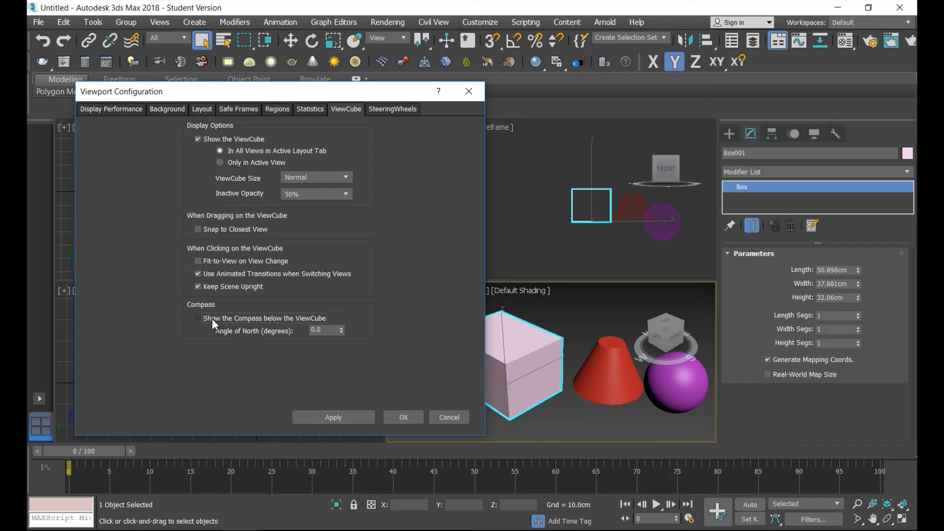
click(350, 417)
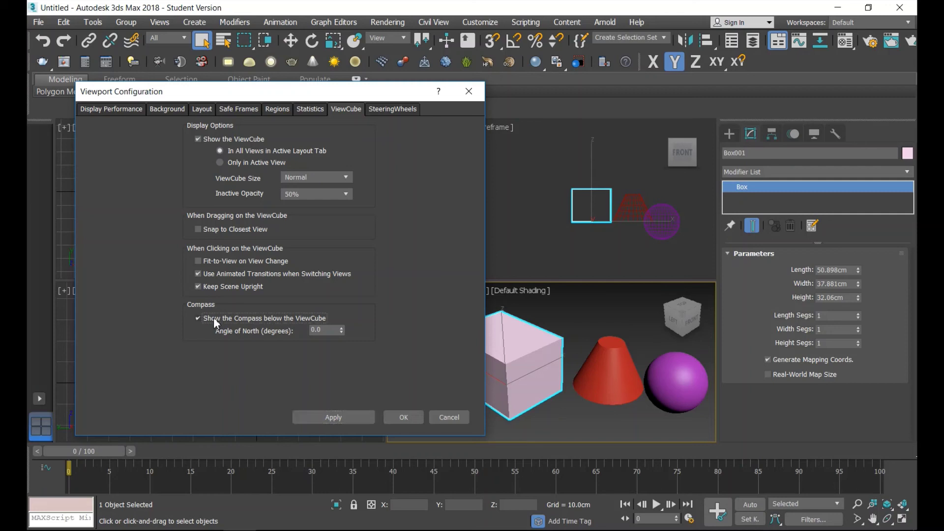
click(332, 416)
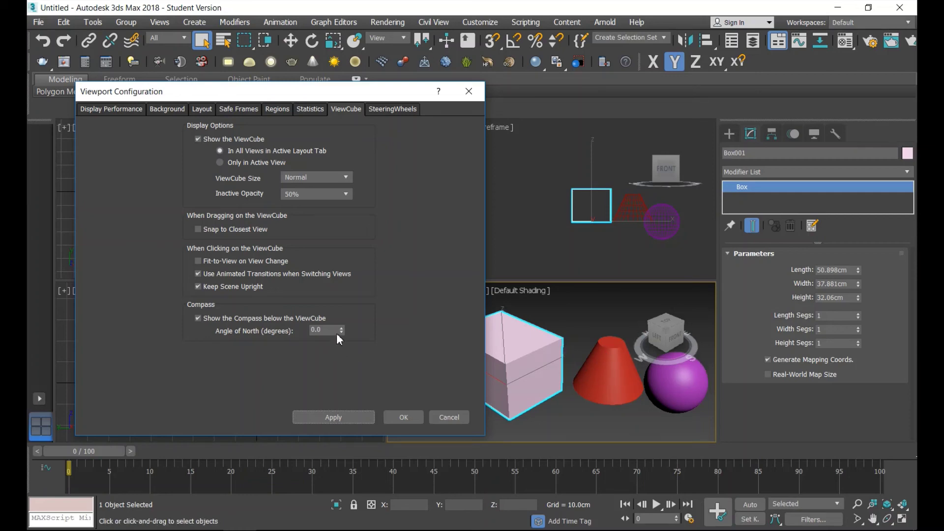
- Set the compass Angle of North to 45 degrees and apply
drag(334, 331, 235, 344)
text(4)
text(5)
key(Tab)
click(342, 416)
click(335, 417)
- Try an Angle of North of 90 degrees, then accept the configuration with OK
double_click(327, 331)
text(90)
click(344, 417)
click(351, 418)
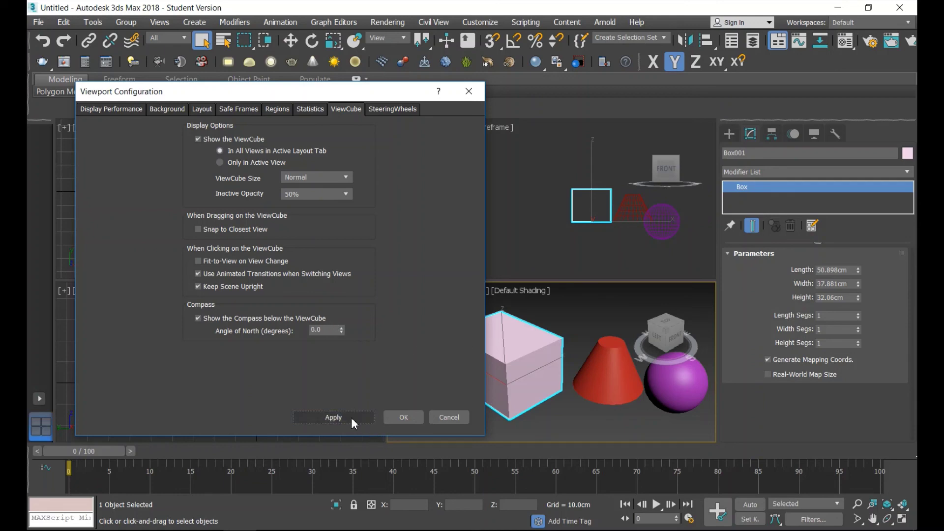
click(403, 418)
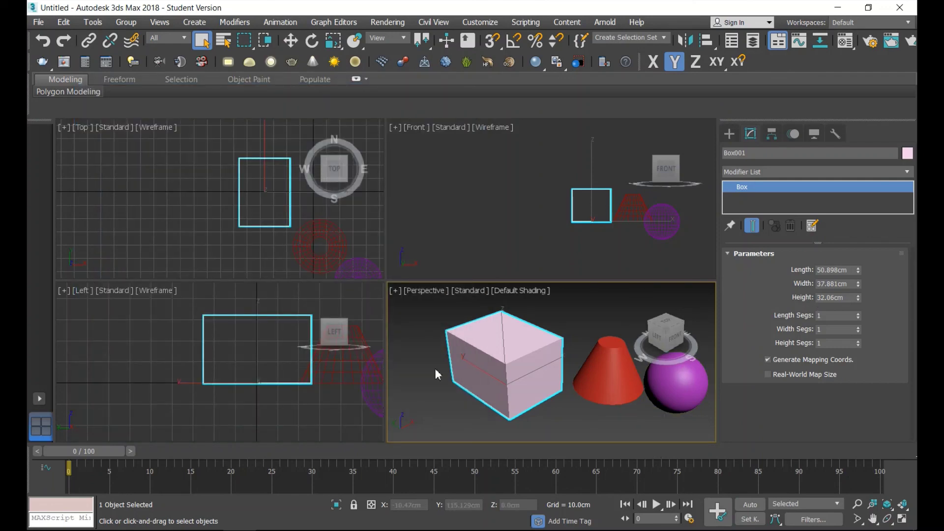
- Zoom out and orbit the Perspective view to see the box, cone and sphere from behind
scroll(619, 350, down, 3)
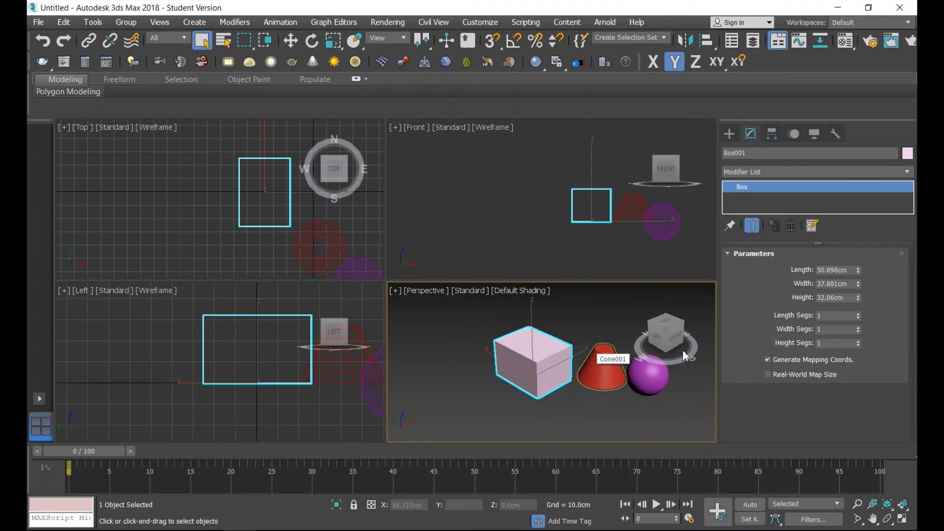
drag(678, 339, 644, 342)
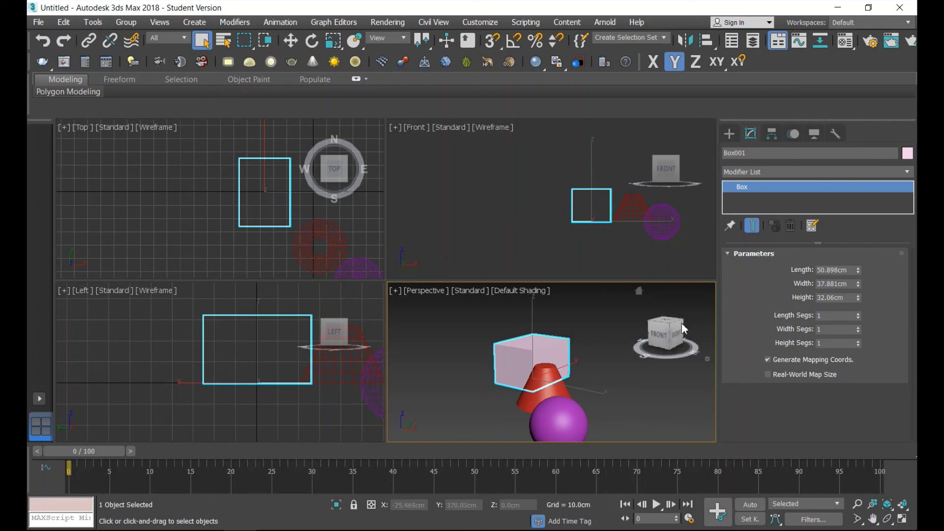
mouse_move(654, 334)
mouse_down()
mouse_move(662, 335)
mouse_move(627, 339)
mouse_up()
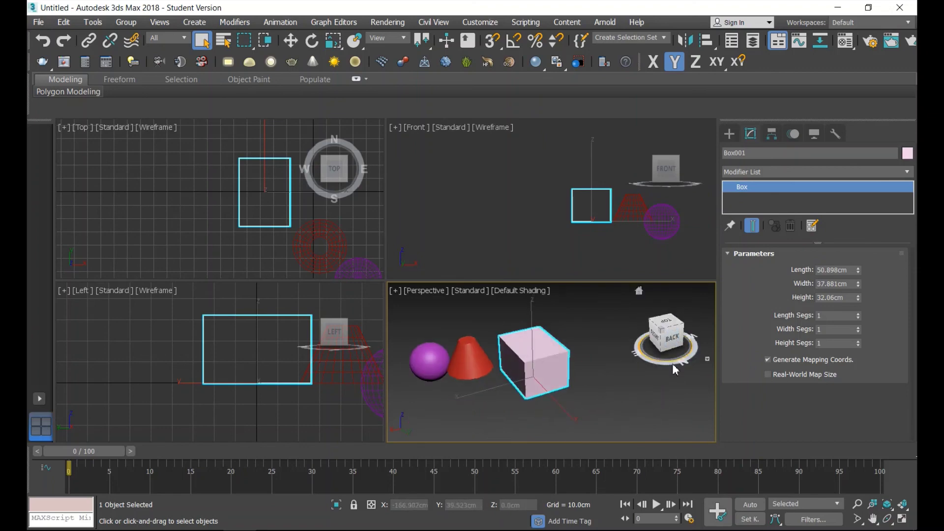